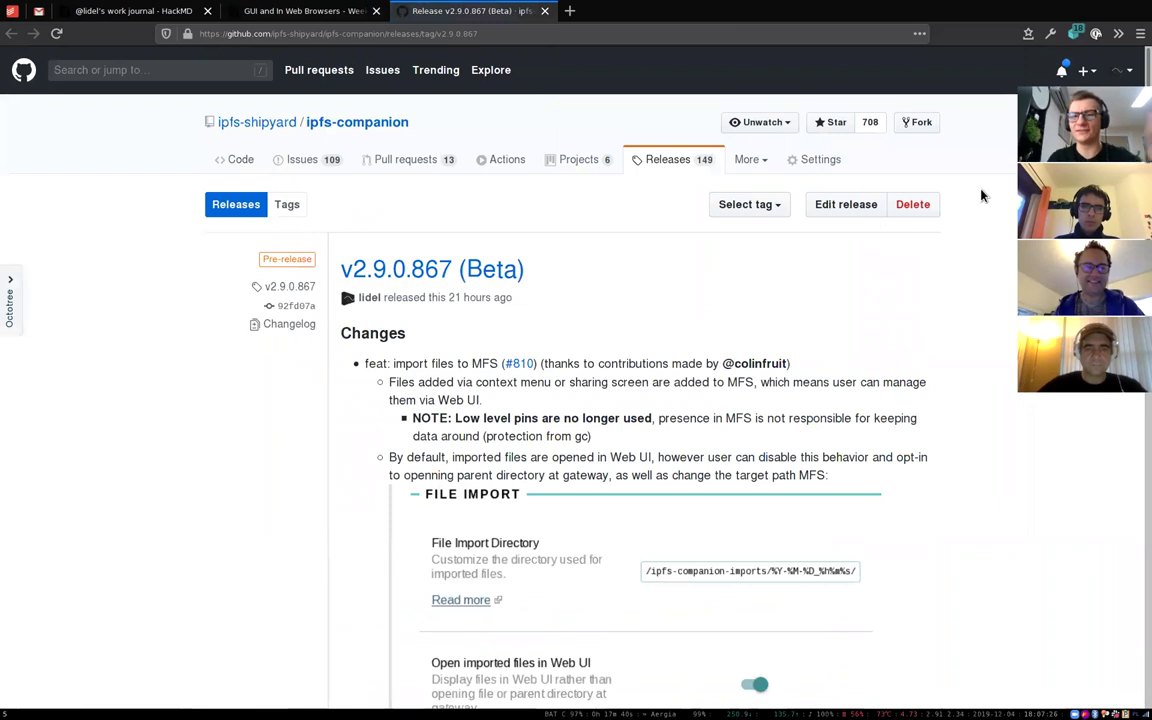
Step: Open pull request #810 in a background tab, glance at it, and return to the v2.9.0.867 release notes
triple_click(957, 332)
left_click(955, 350)
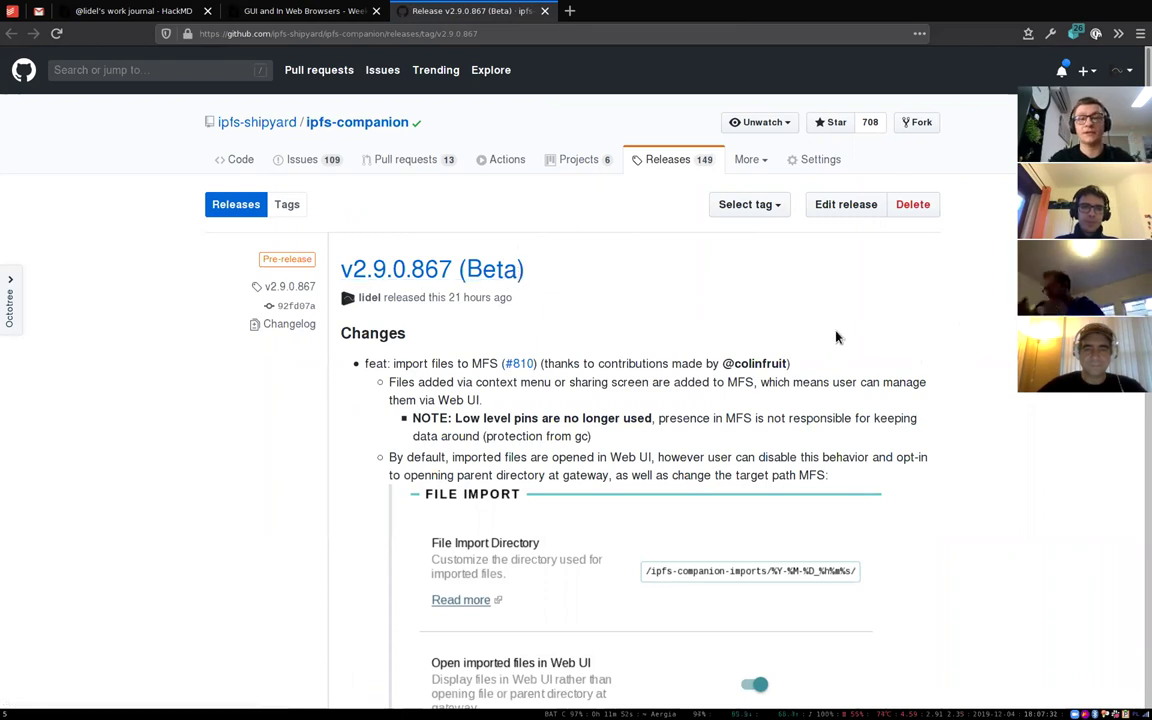
scroll(975, 357, "down", 2)
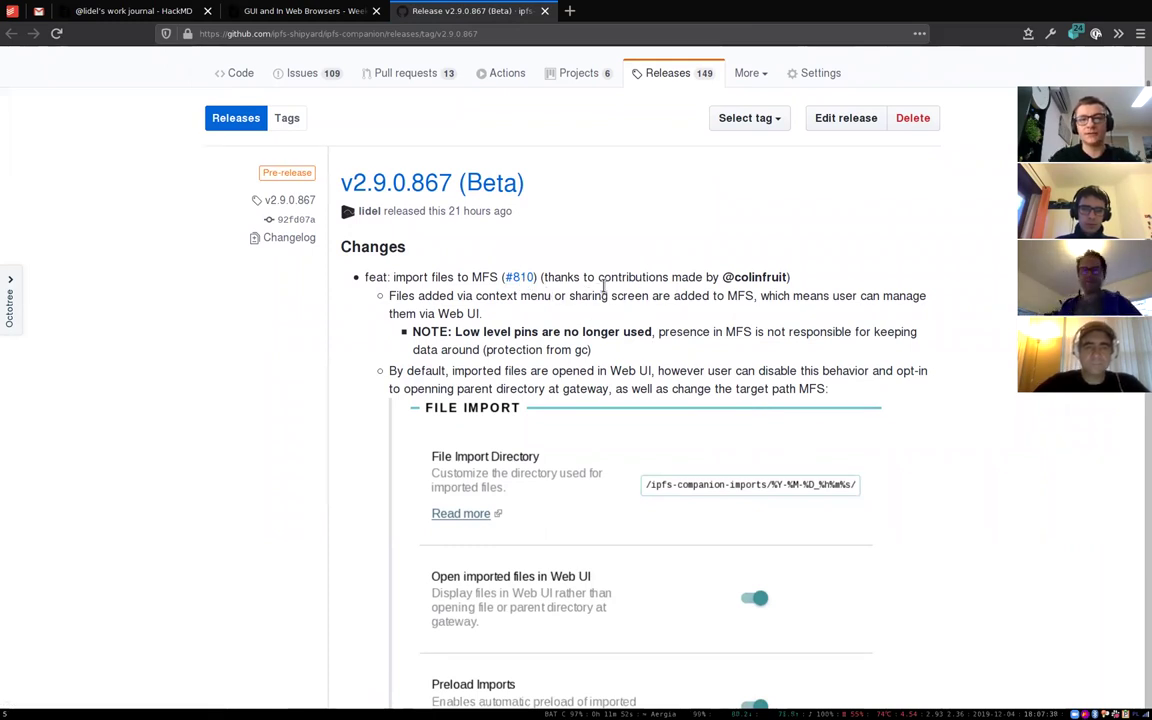
middle_click(522, 278)
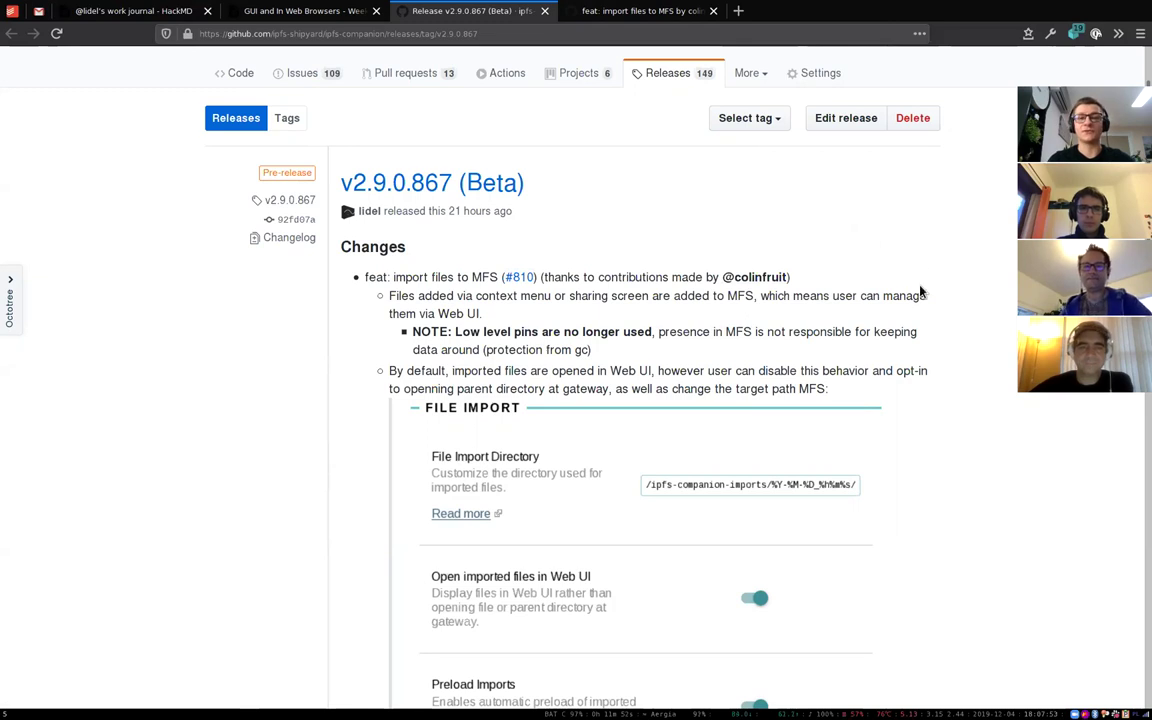
left_click(562, 10)
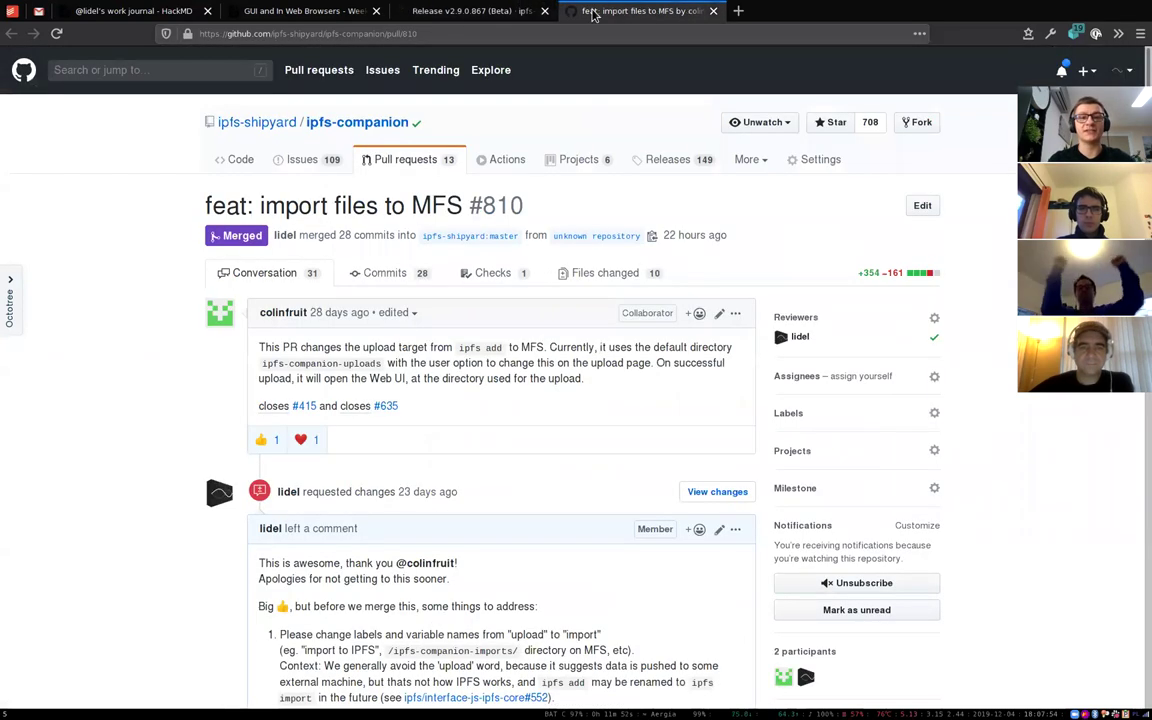
left_click(452, 10)
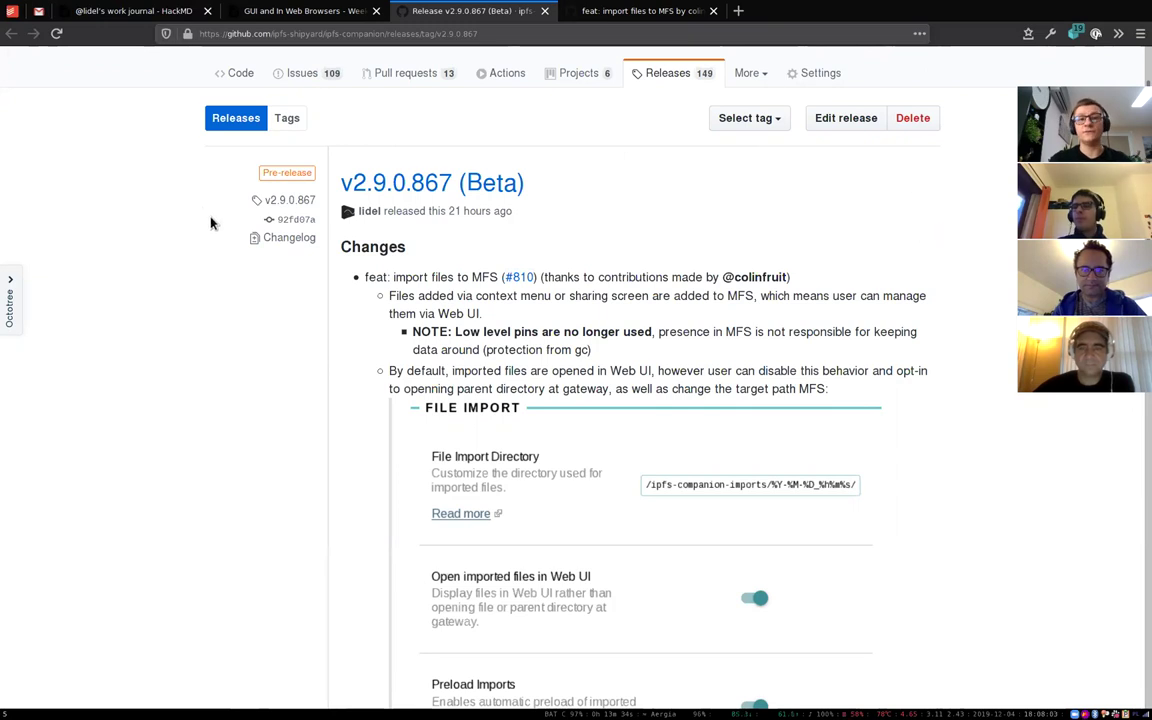
scroll(327, 141, "up", 2)
Step: Import the release author's avatar via IPFS Companion > Selected Image > Import to IPFS, then show the Companion panel
right_click(345, 303)
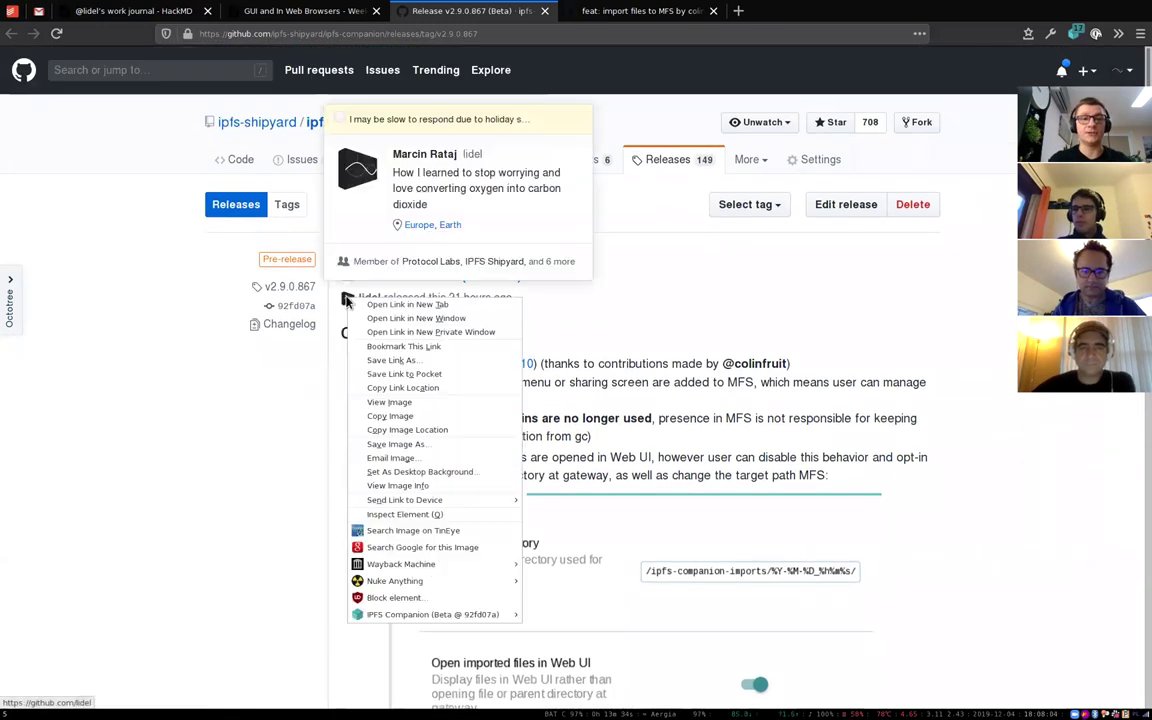
mouse_move(527, 621)
mouse_move(580, 615)
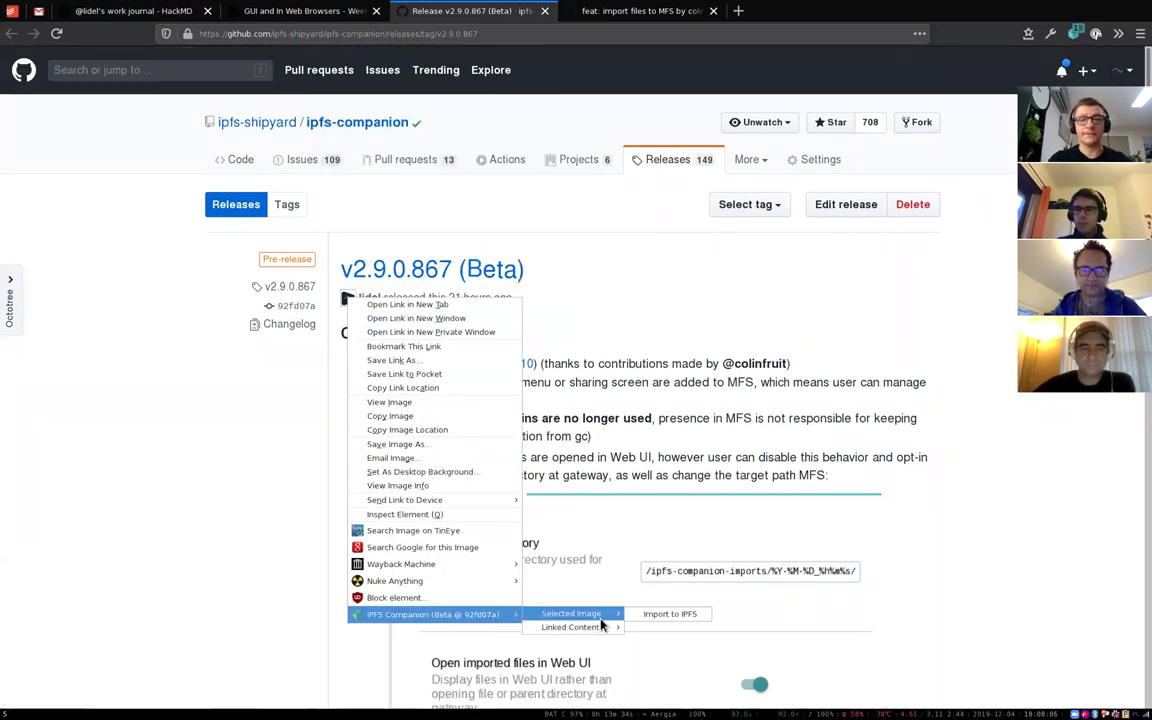
left_click(688, 615)
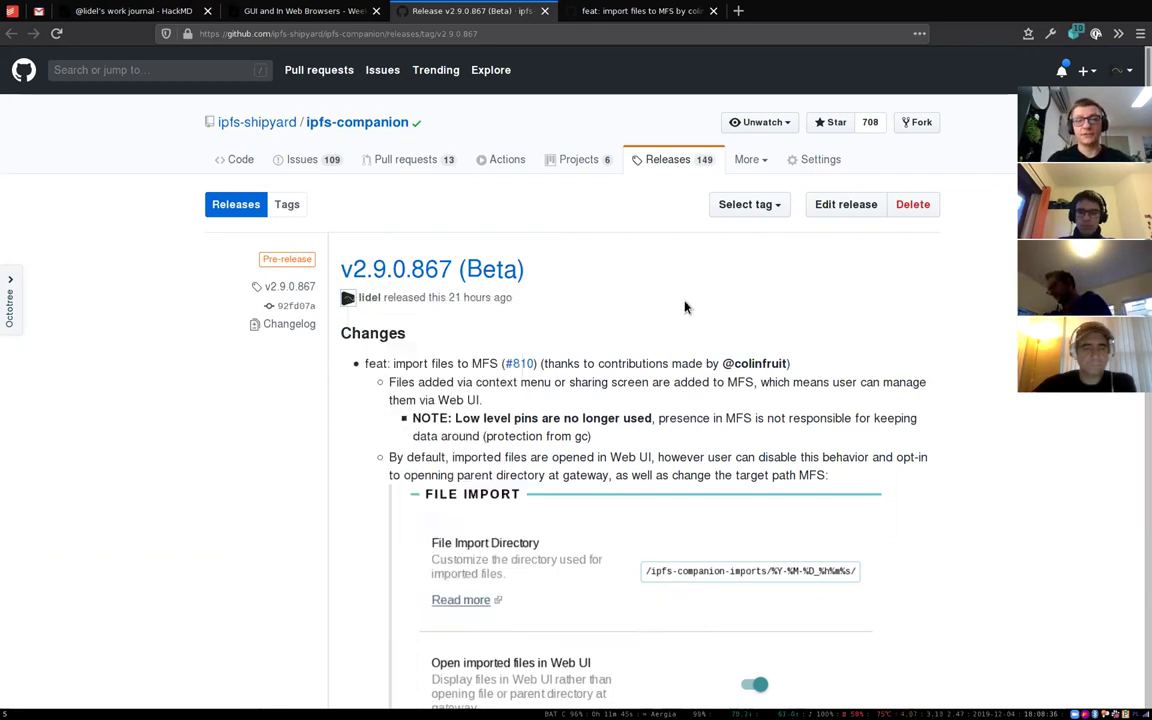
scroll(874, 361, "down", 2)
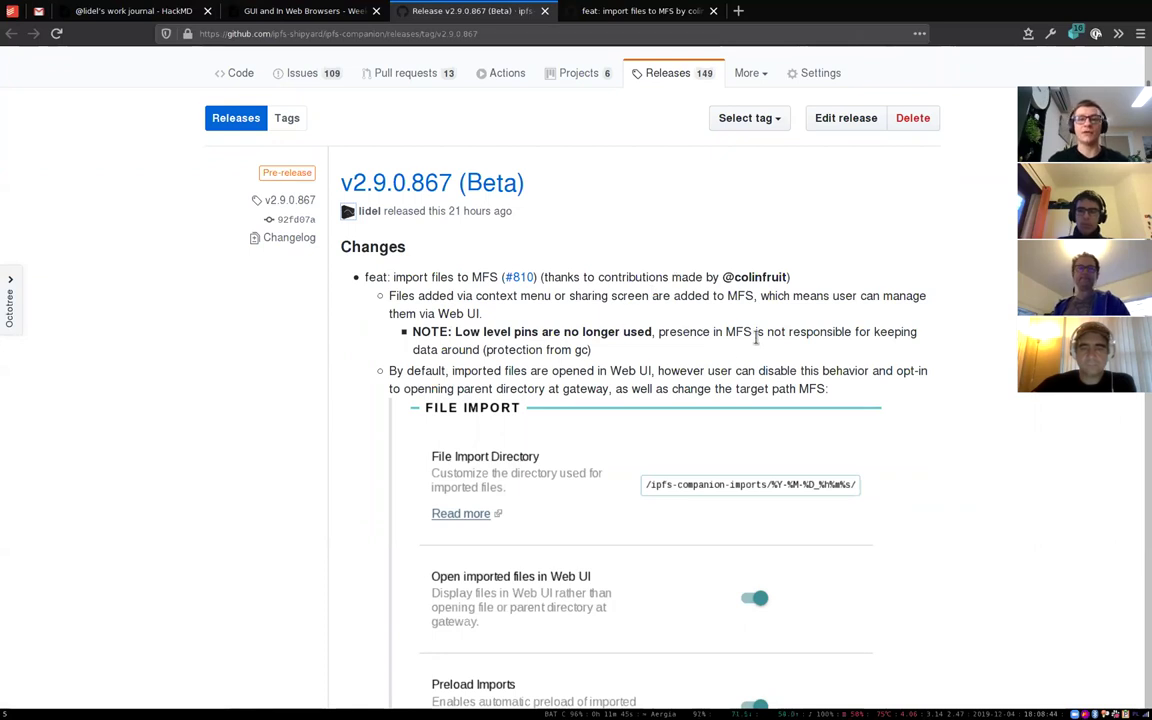
left_click(1074, 33)
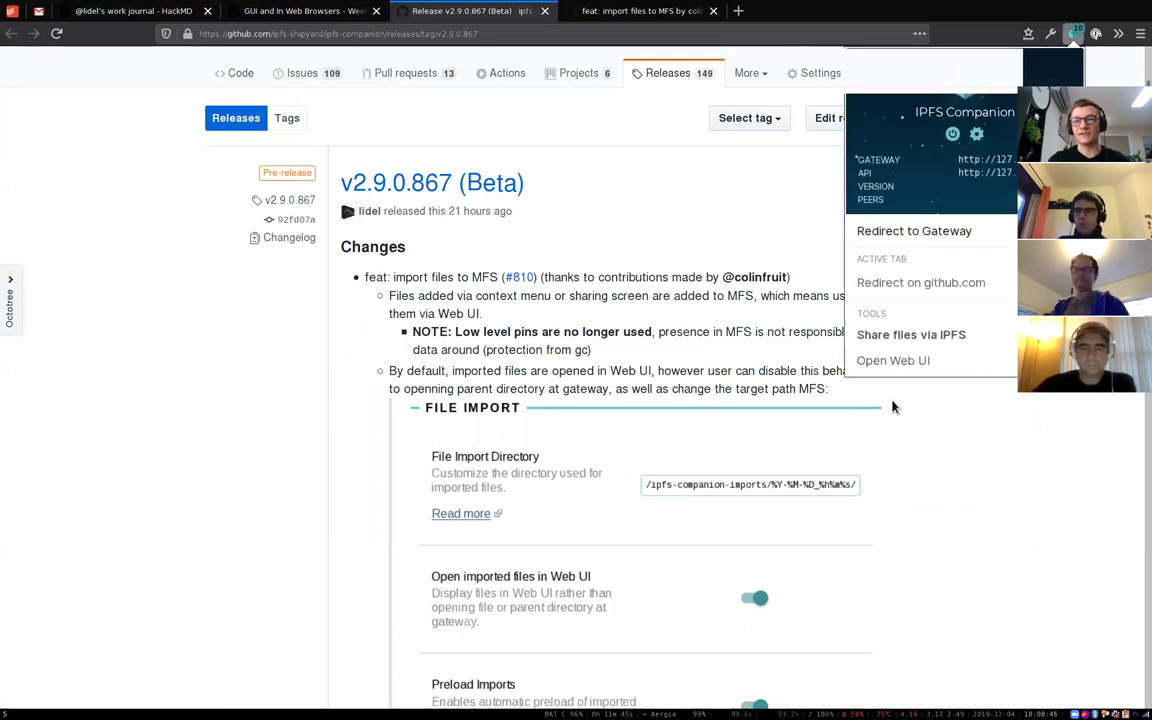
Step: Launch the Web UI from Companion, view its Files list, then return to the PR #810 tab
left_click(893, 360)
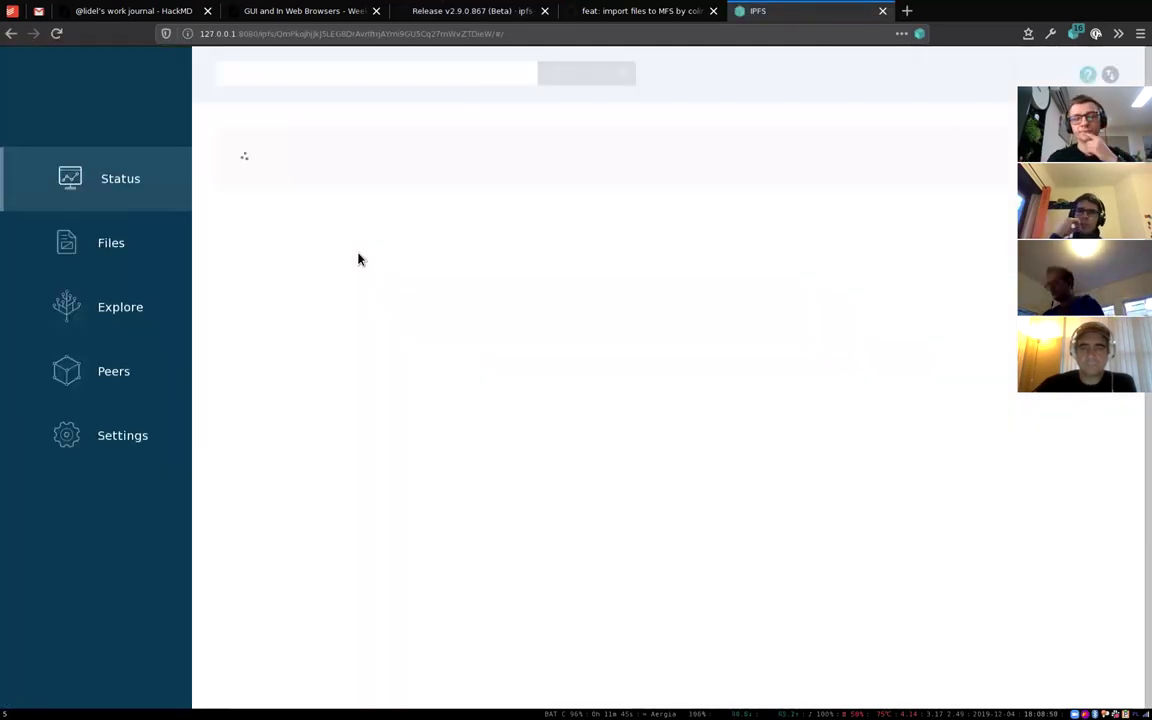
left_click(112, 242)
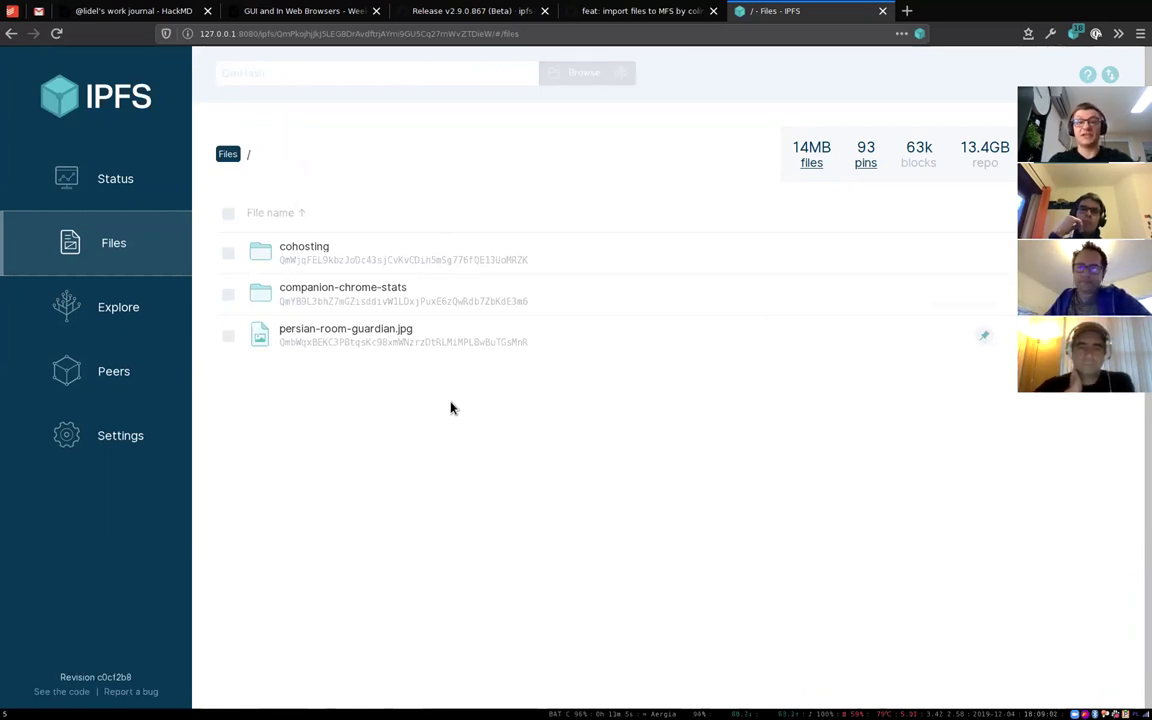
left_click(643, 11)
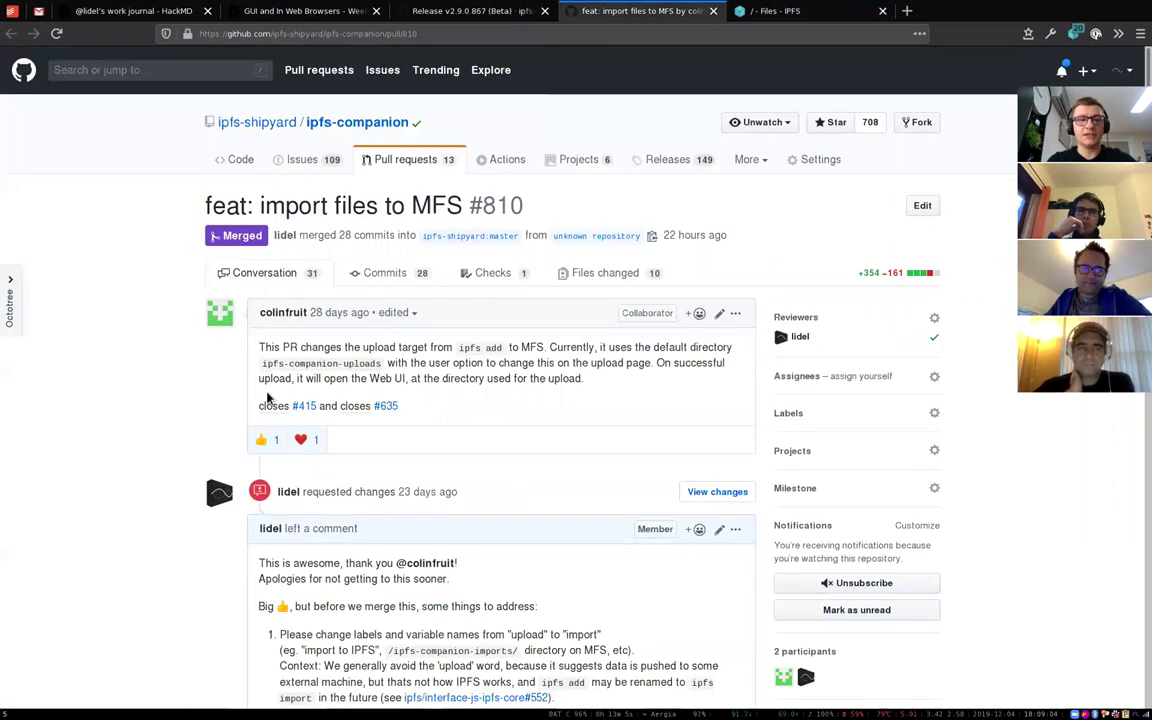
Step: Send the PR commenter's avatar to IPFS with IPFS Companion > Selected Image > Import to IPFS
right_click(221, 492)
mouse_move(266, 481)
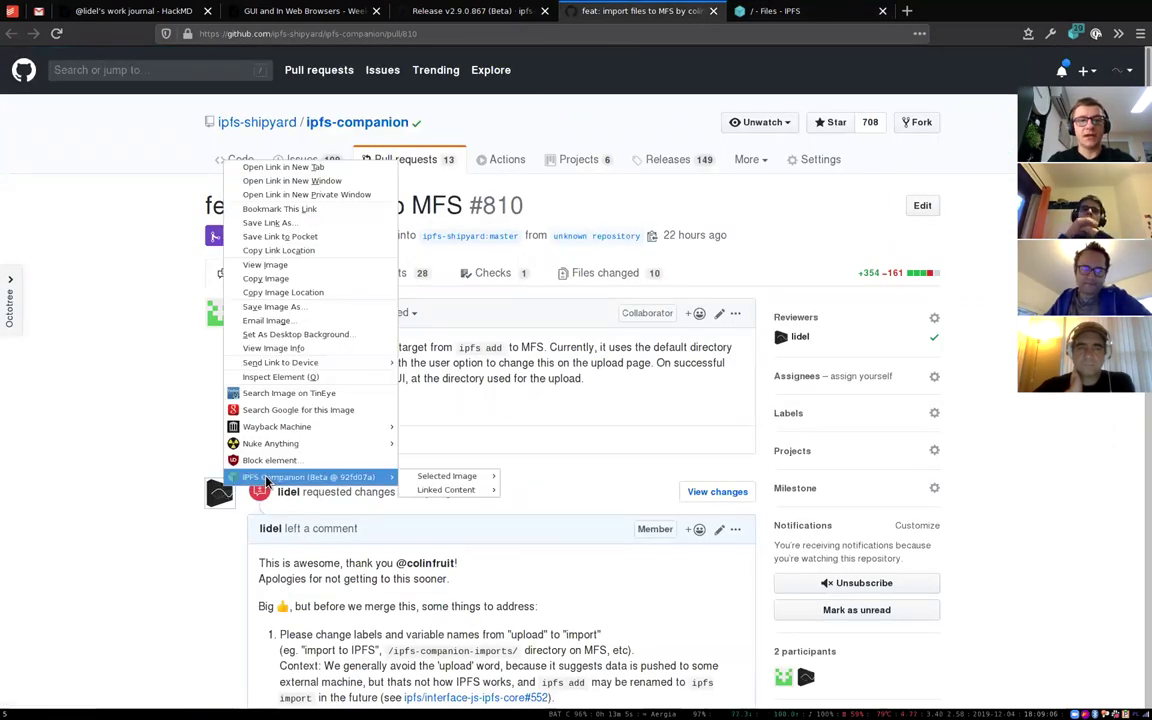
mouse_move(455, 477)
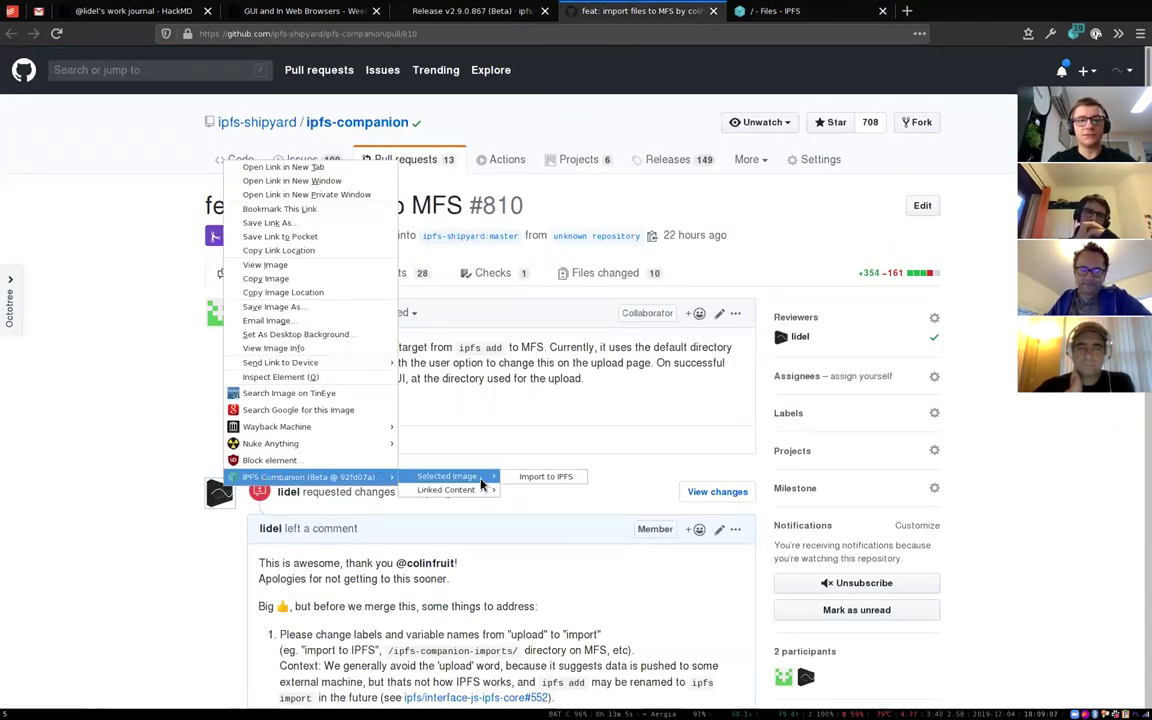
left_click(577, 482)
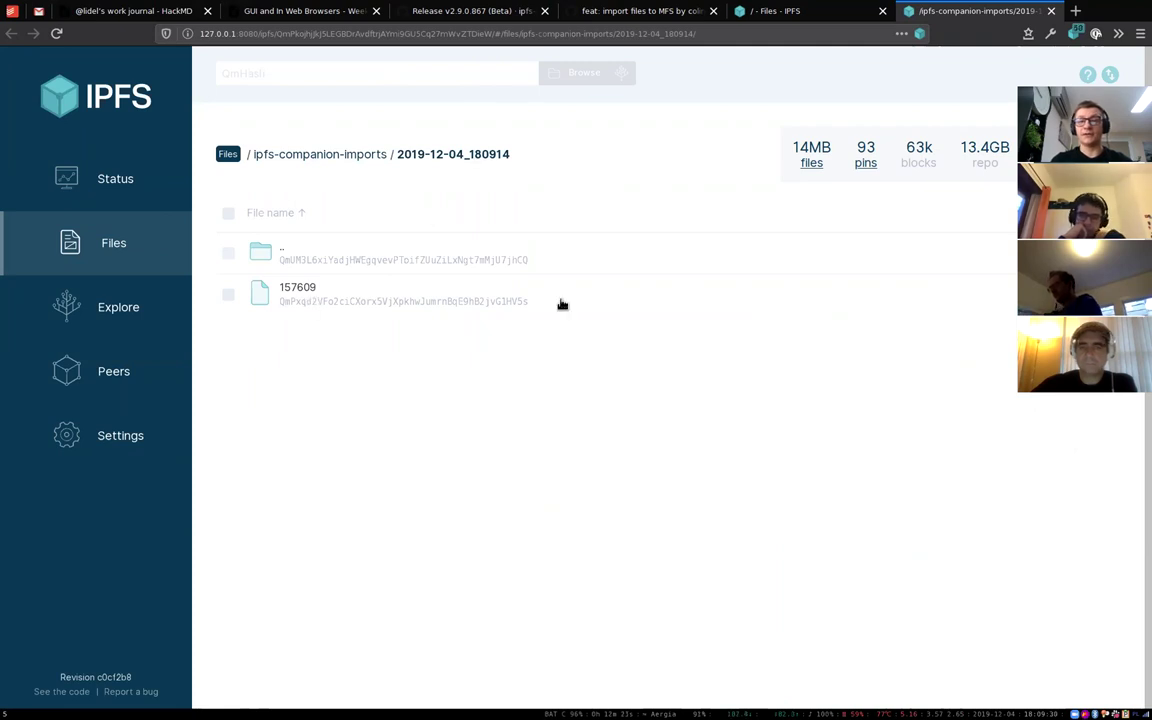
left_click(777, 12)
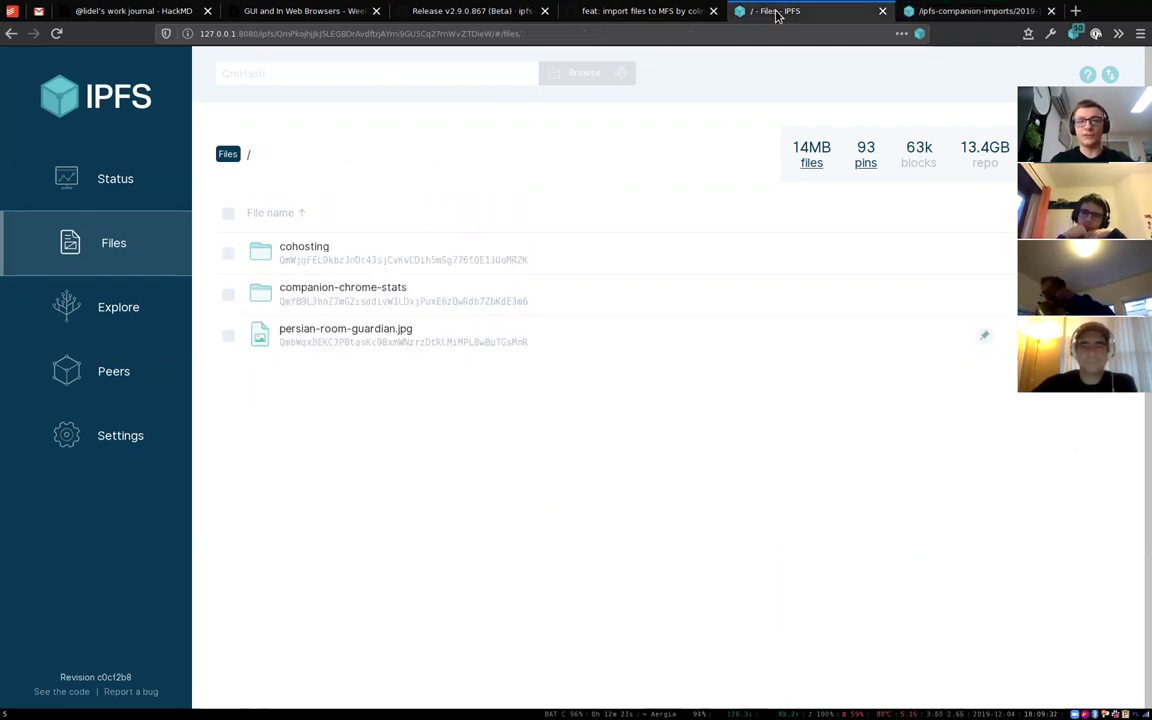
left_click(635, 11)
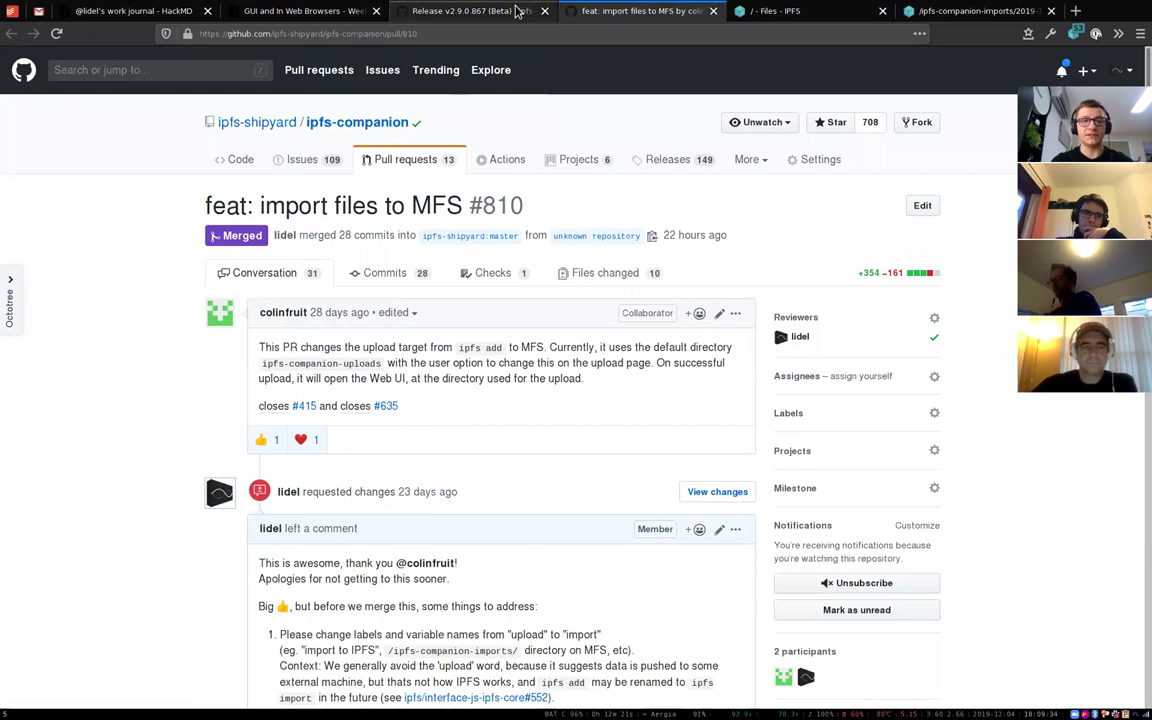
left_click(468, 11)
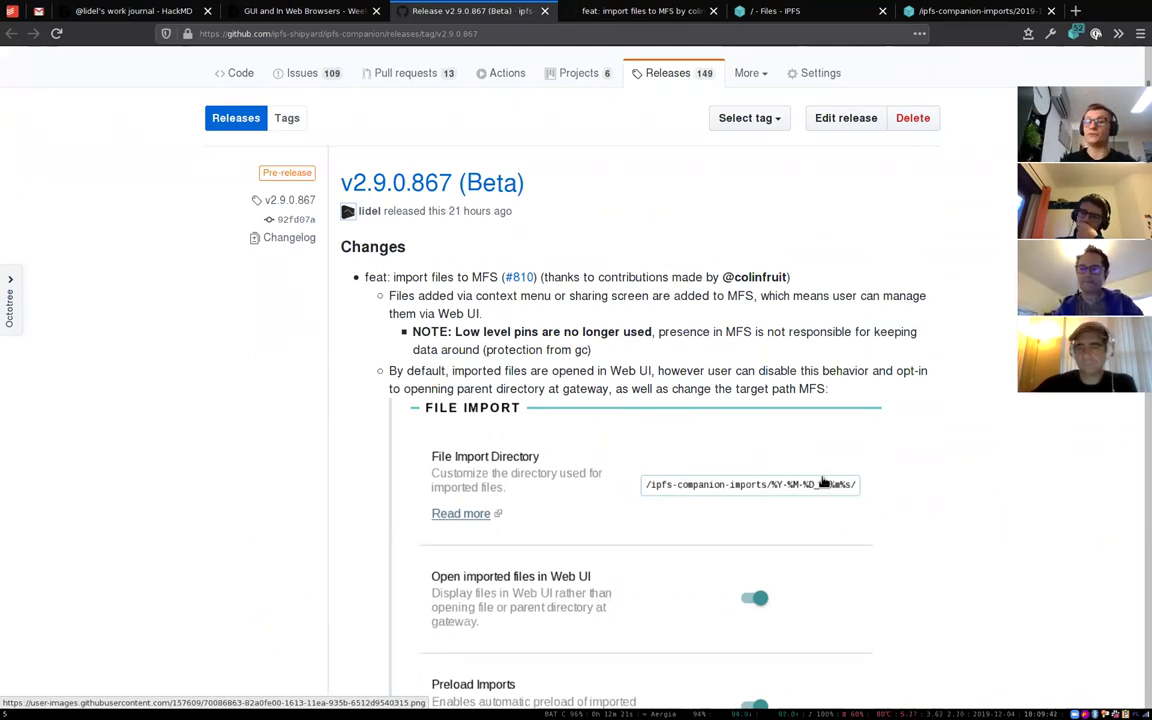
left_click(978, 11)
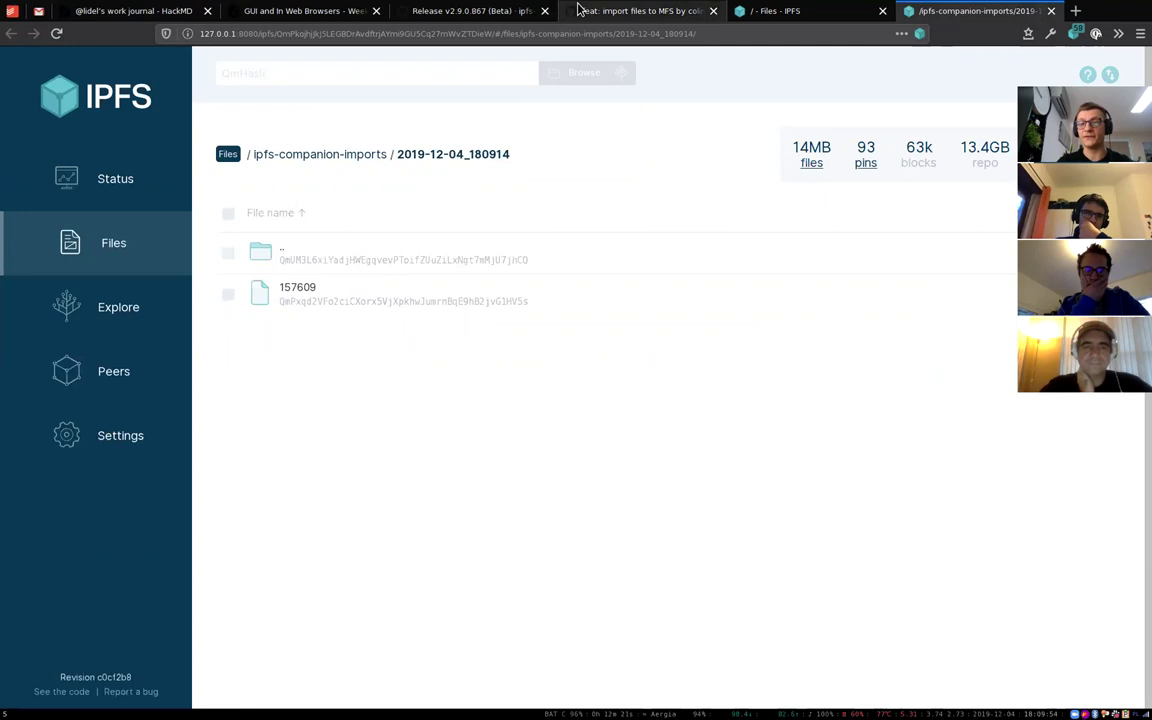
left_click(673, 10)
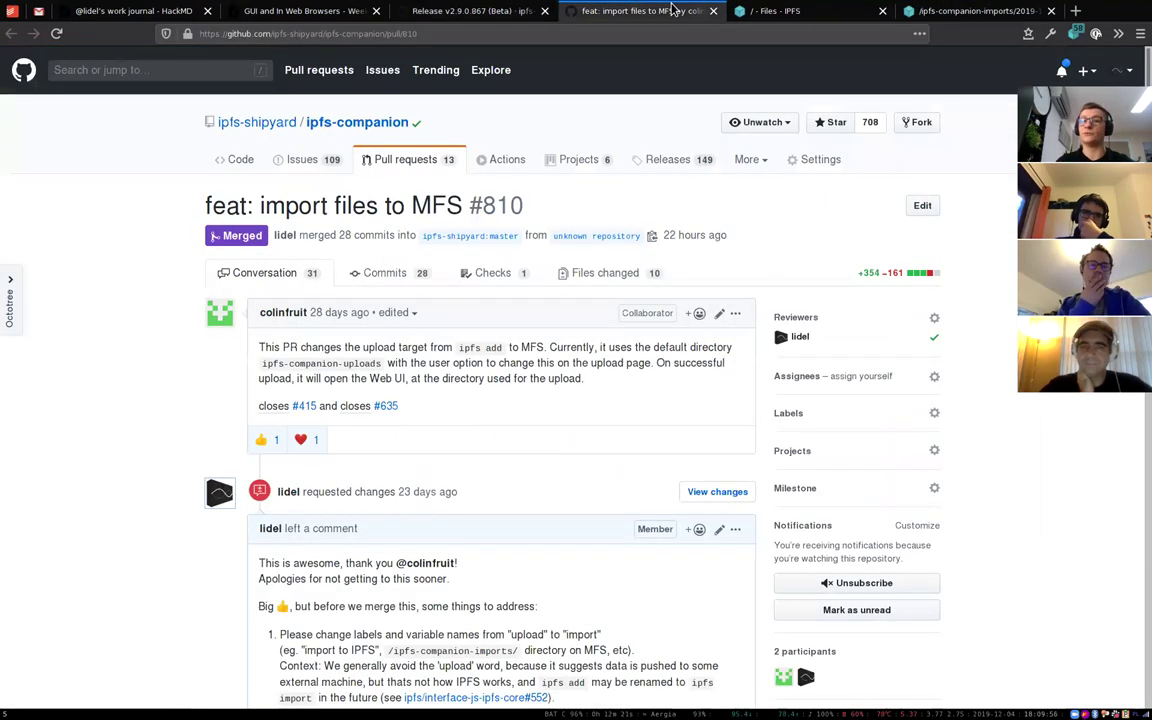
left_click(440, 12)
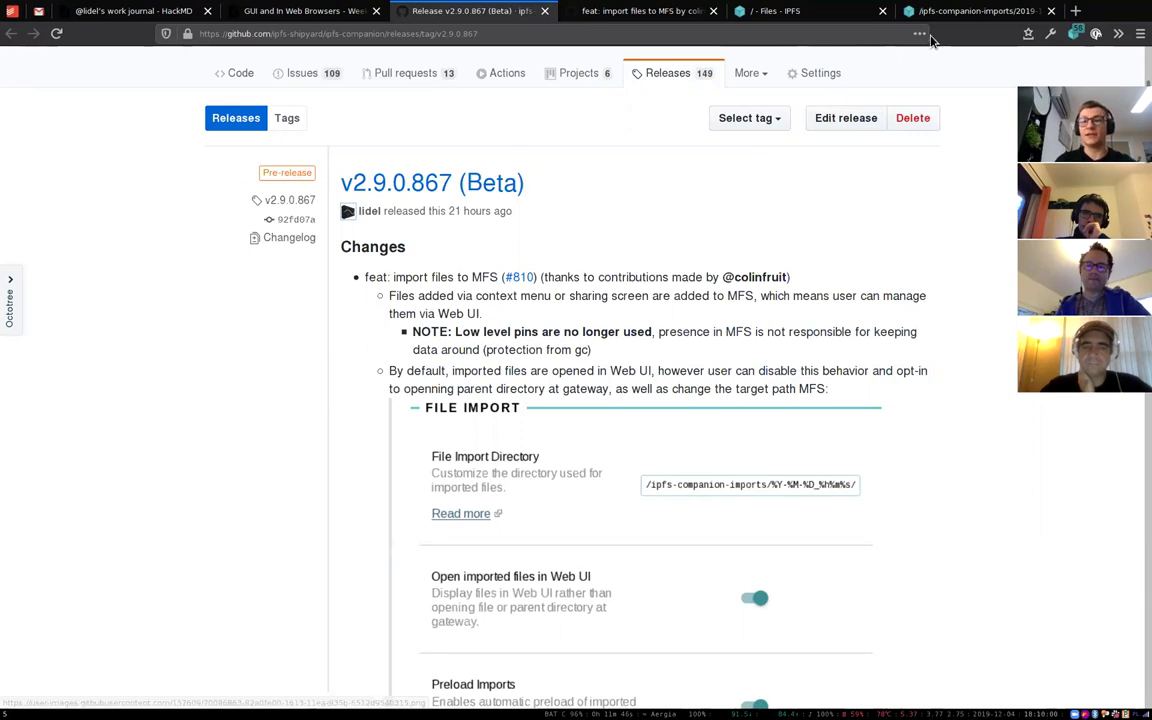
left_click(960, 11)
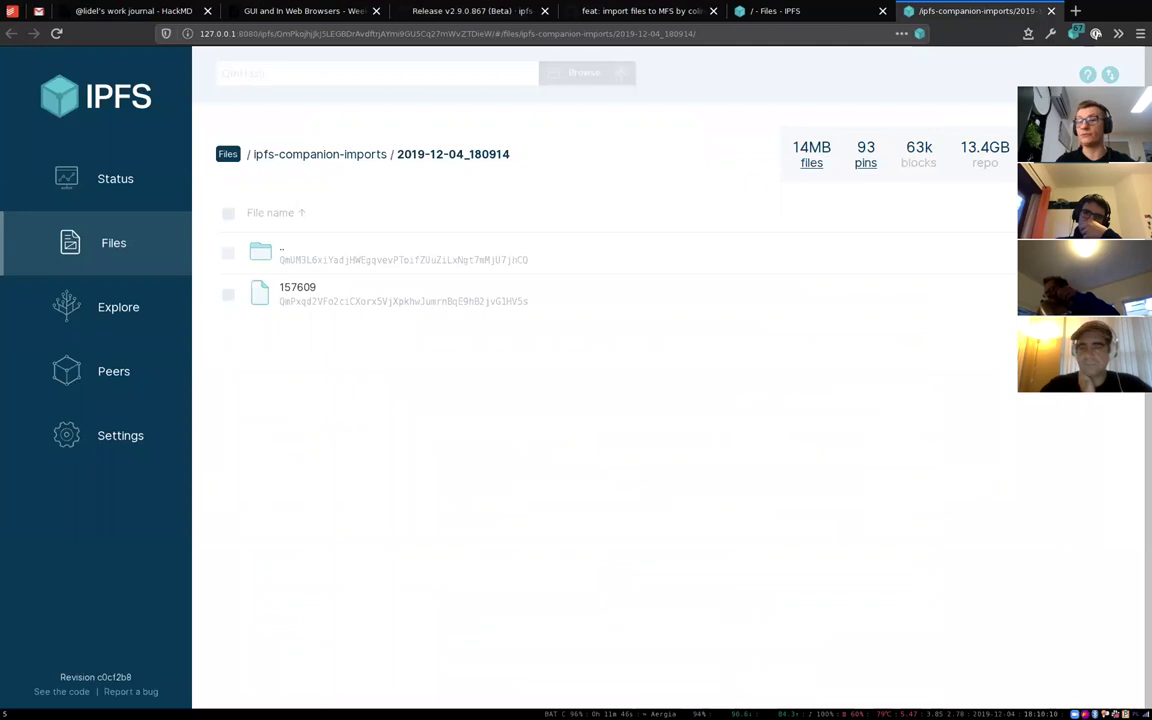
Step: Rename 157609 to avatar.jpg, preview the image, and return to the 2019-12-04_180914 folder
right_click(870, 292)
left_click(1016, 362)
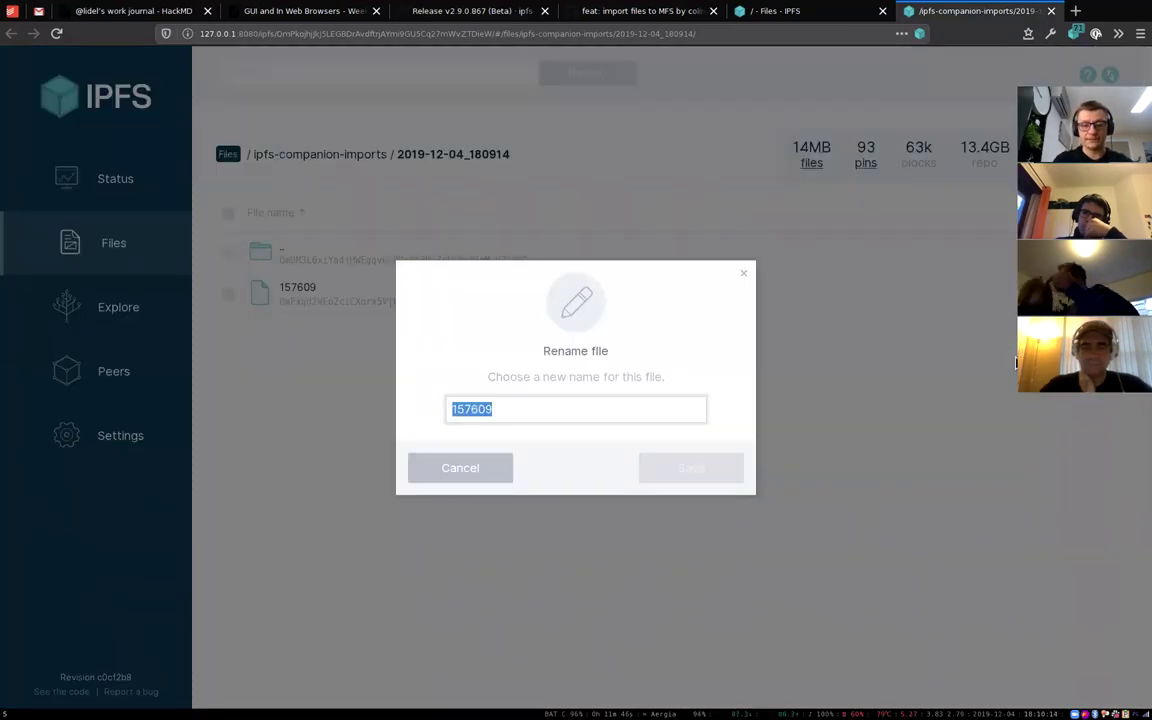
type("avatar.jpg")
key("Return")
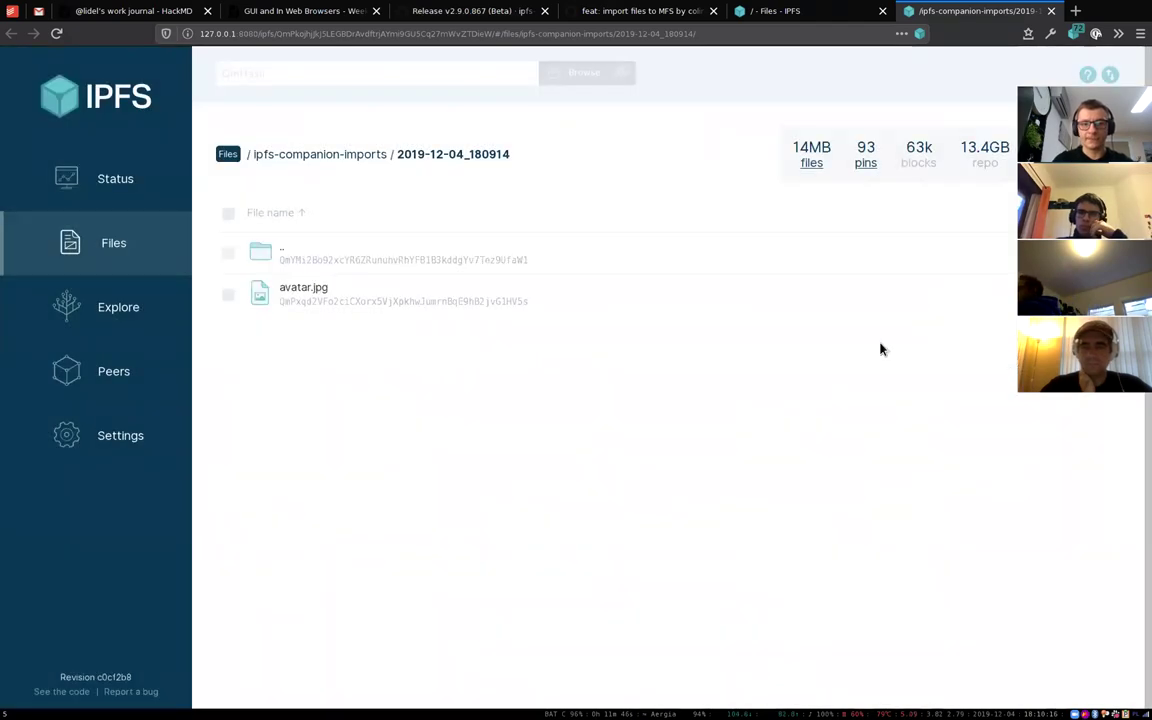
left_click(390, 281)
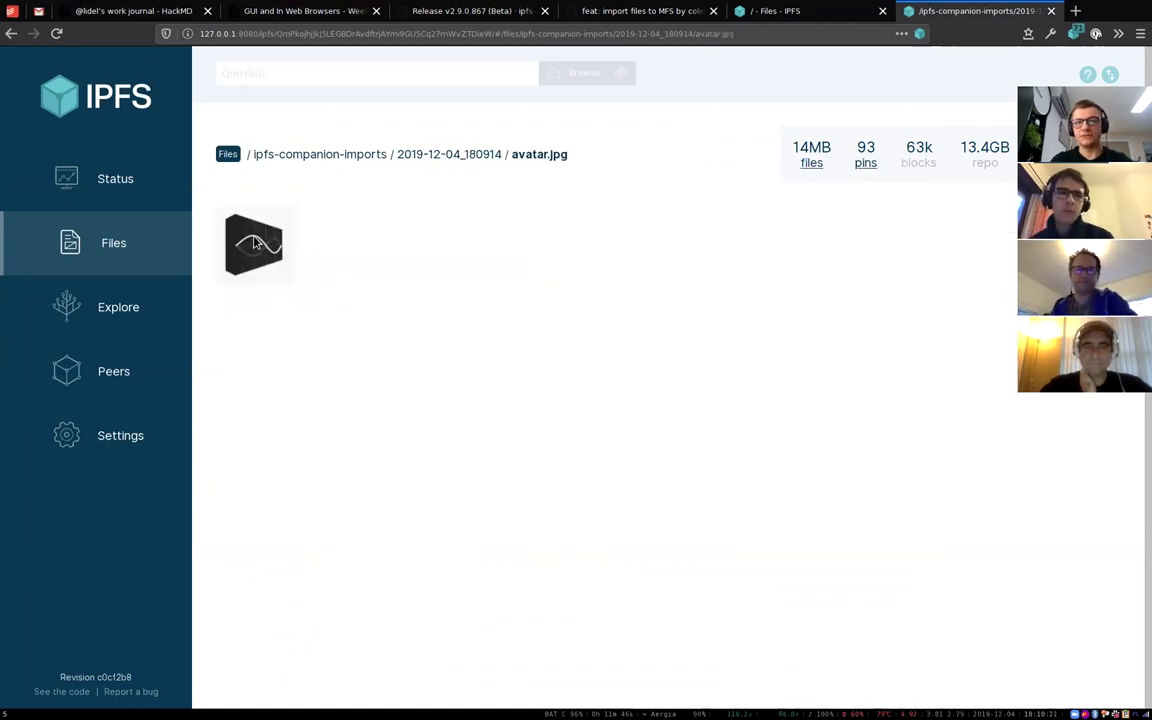
left_click(445, 156)
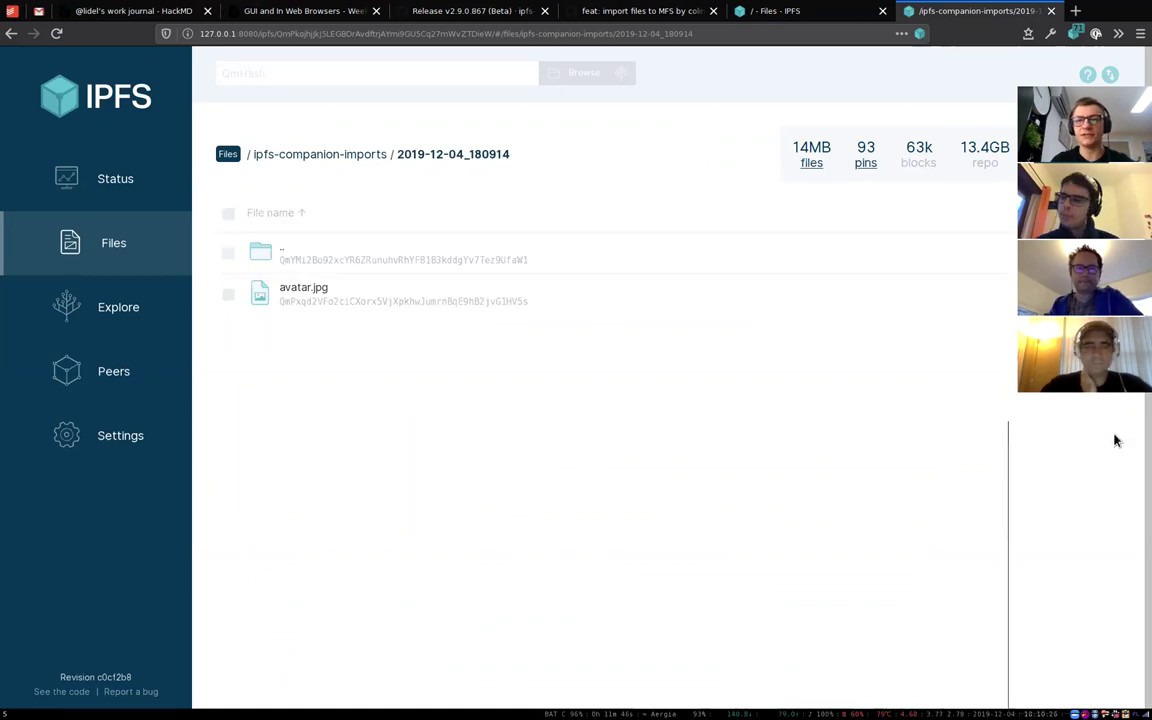
Step: Get a shareable link for avatar.jpg, close the dialog, and switch to the root Files tab
left_click(995, 294)
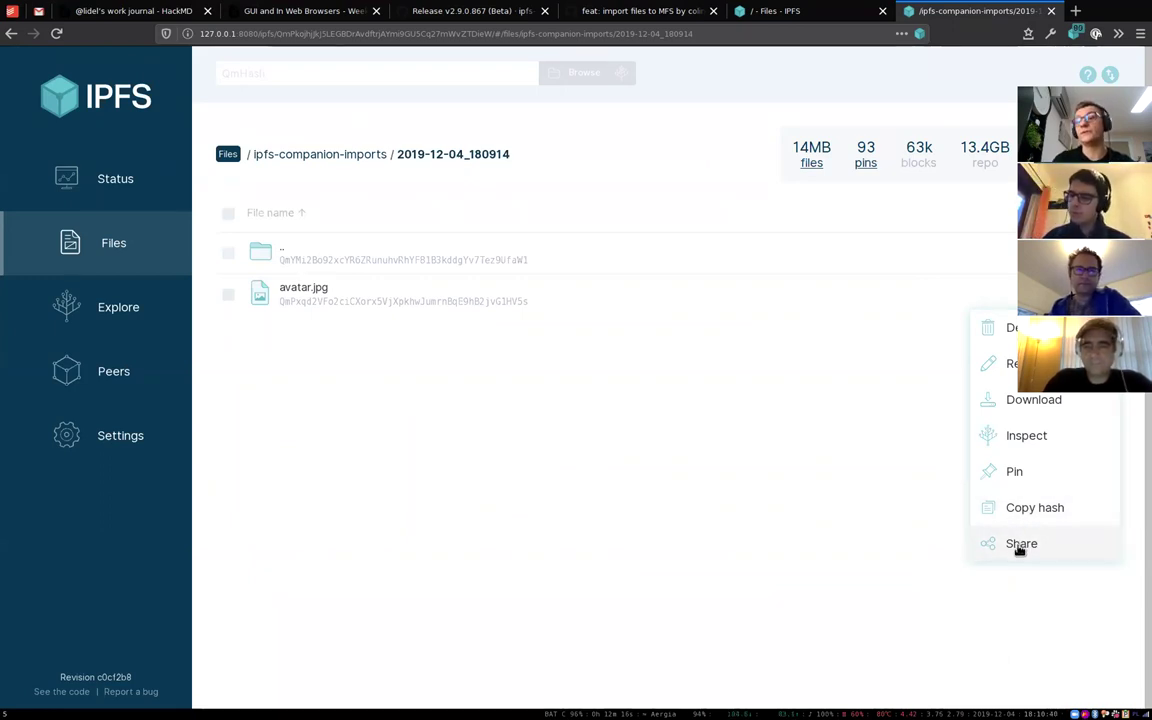
left_click(1020, 545)
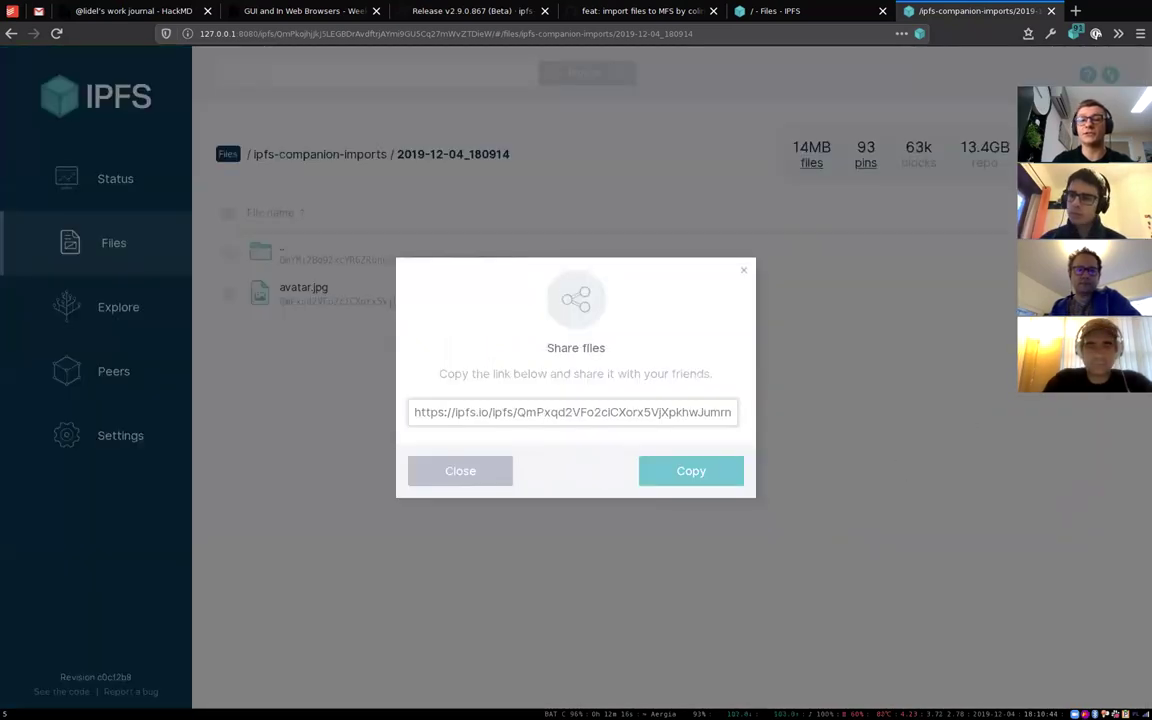
left_click_drag(613, 413, 778, 409)
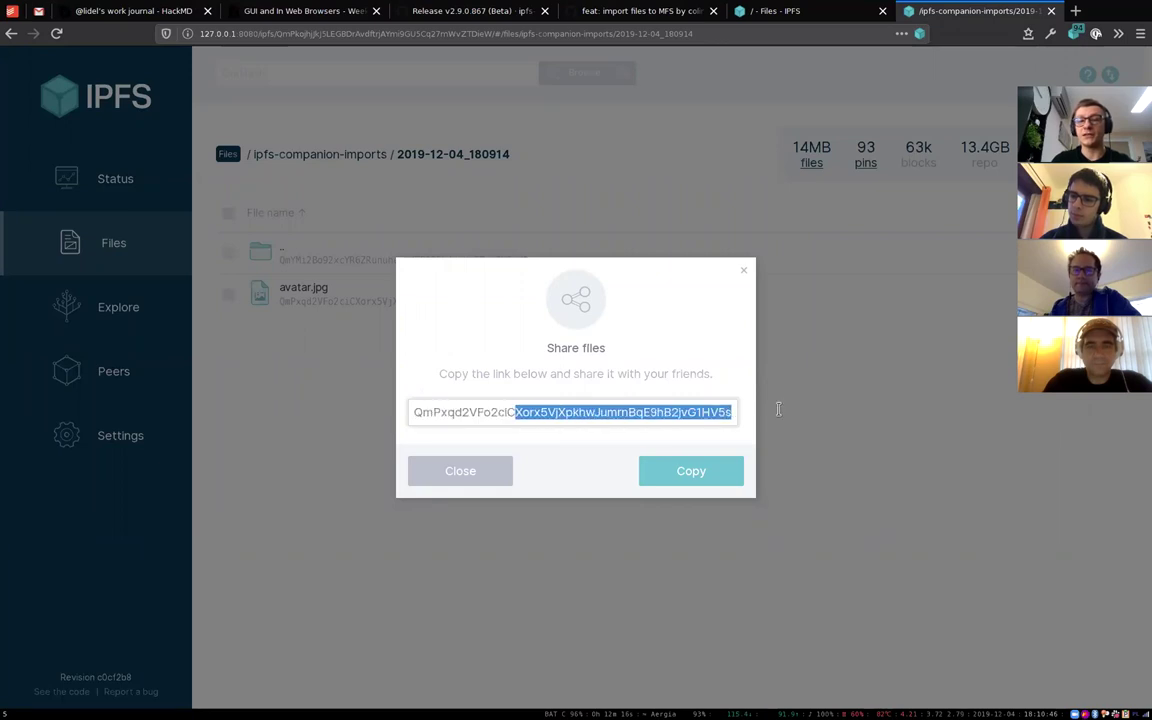
left_click(730, 414)
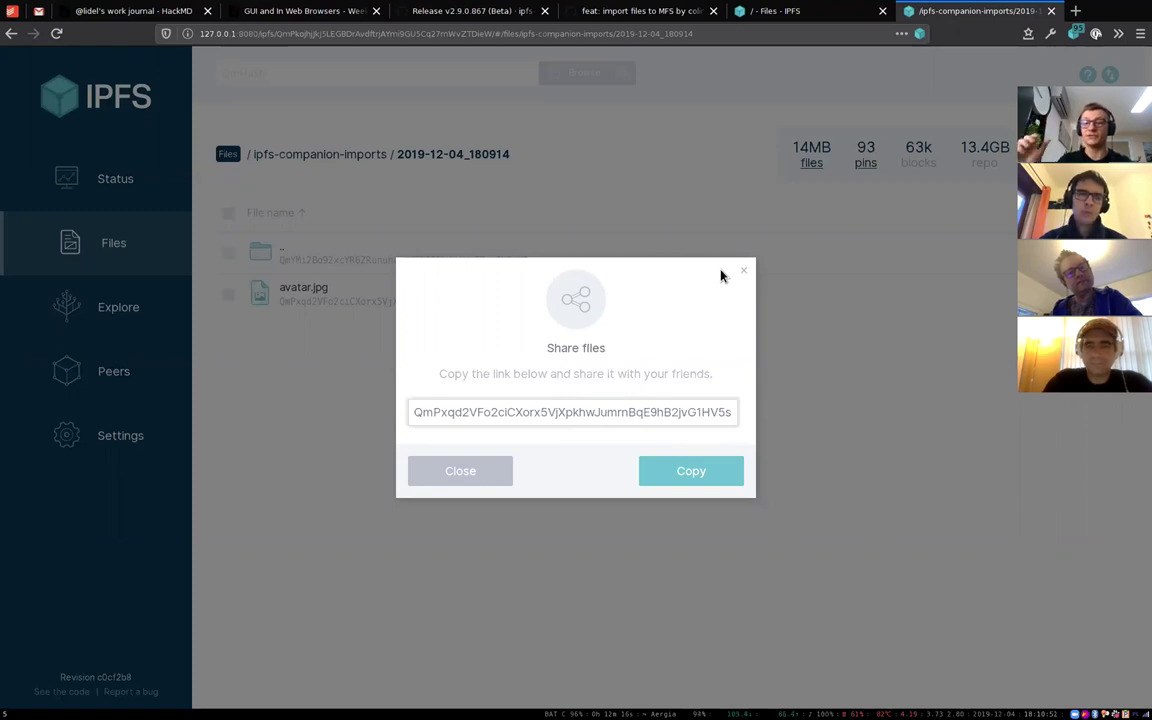
left_click(450, 478)
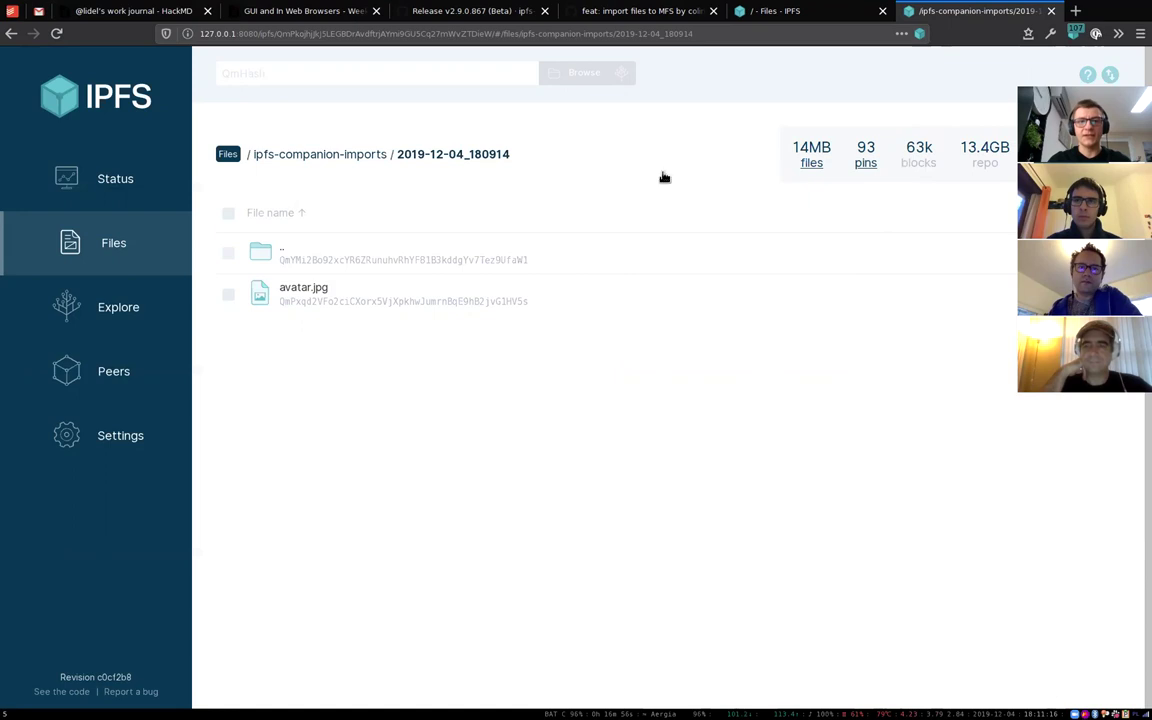
left_click(768, 13)
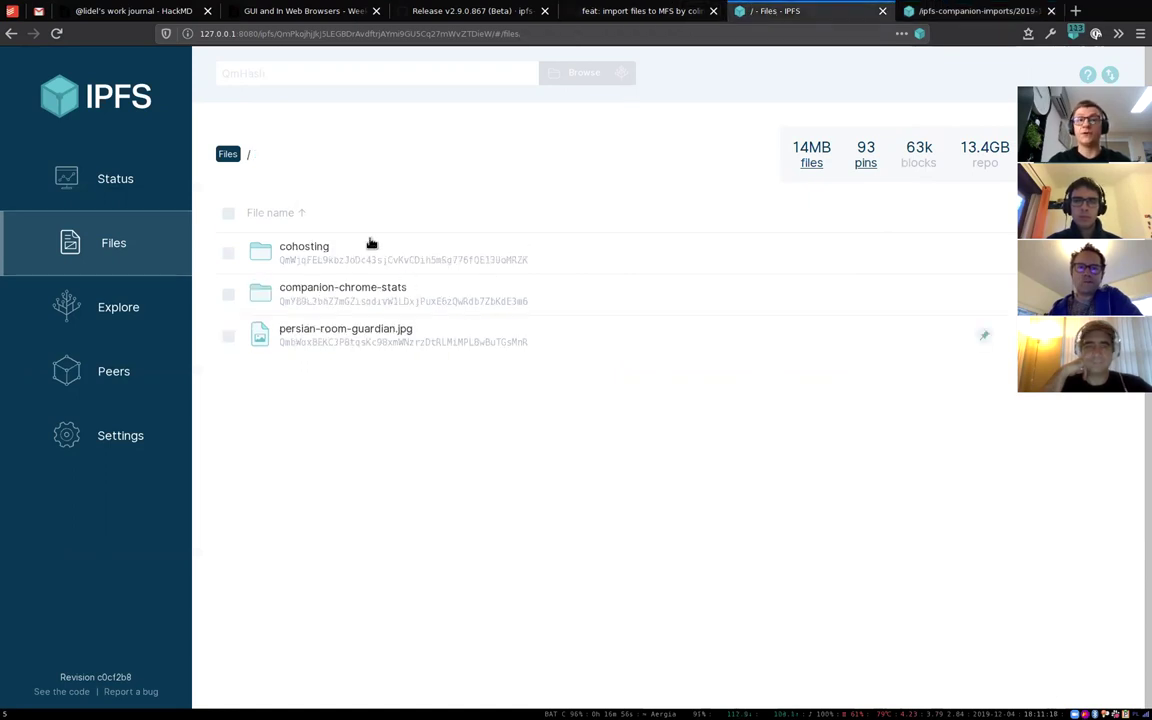
Step: On Companion's Share files via IPFS page, enable Open in Web UI under import options and pick a file
left_click(1074, 36)
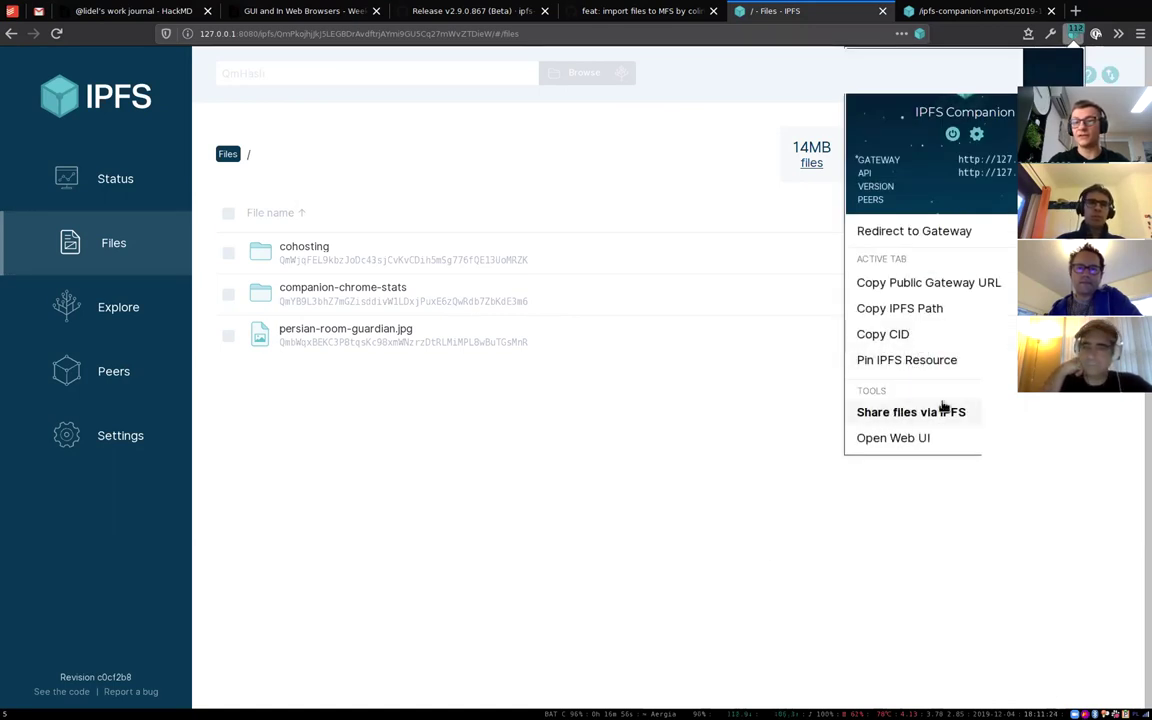
left_click(897, 414)
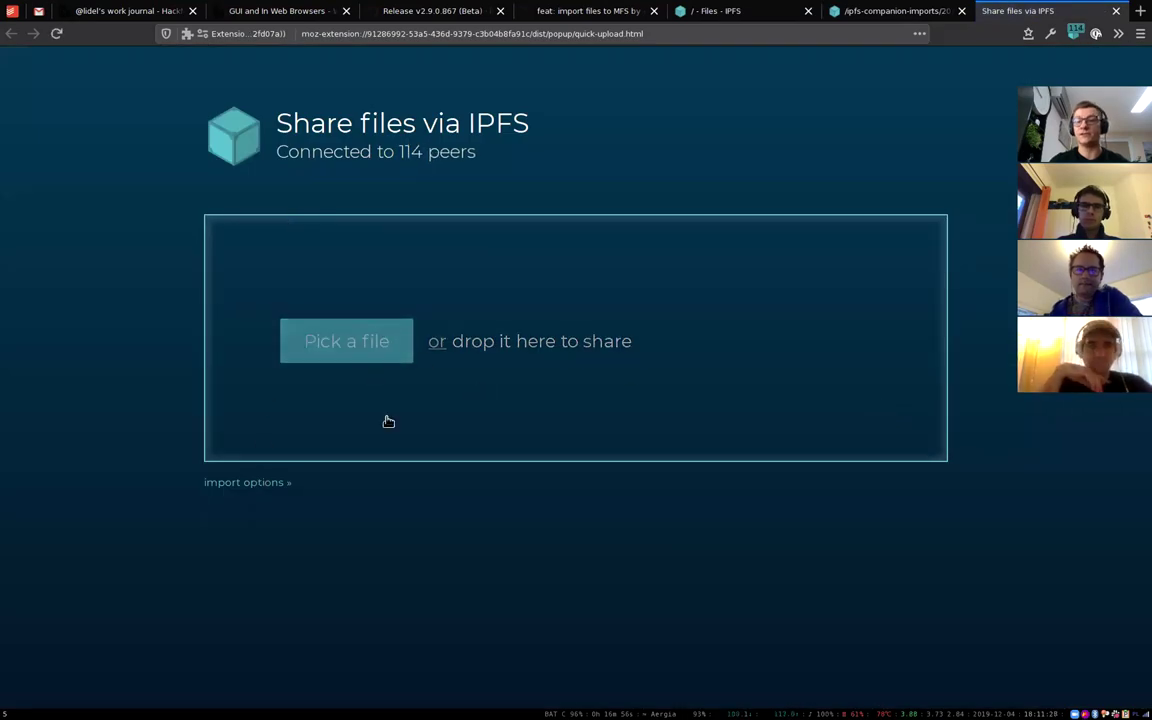
left_click(235, 484)
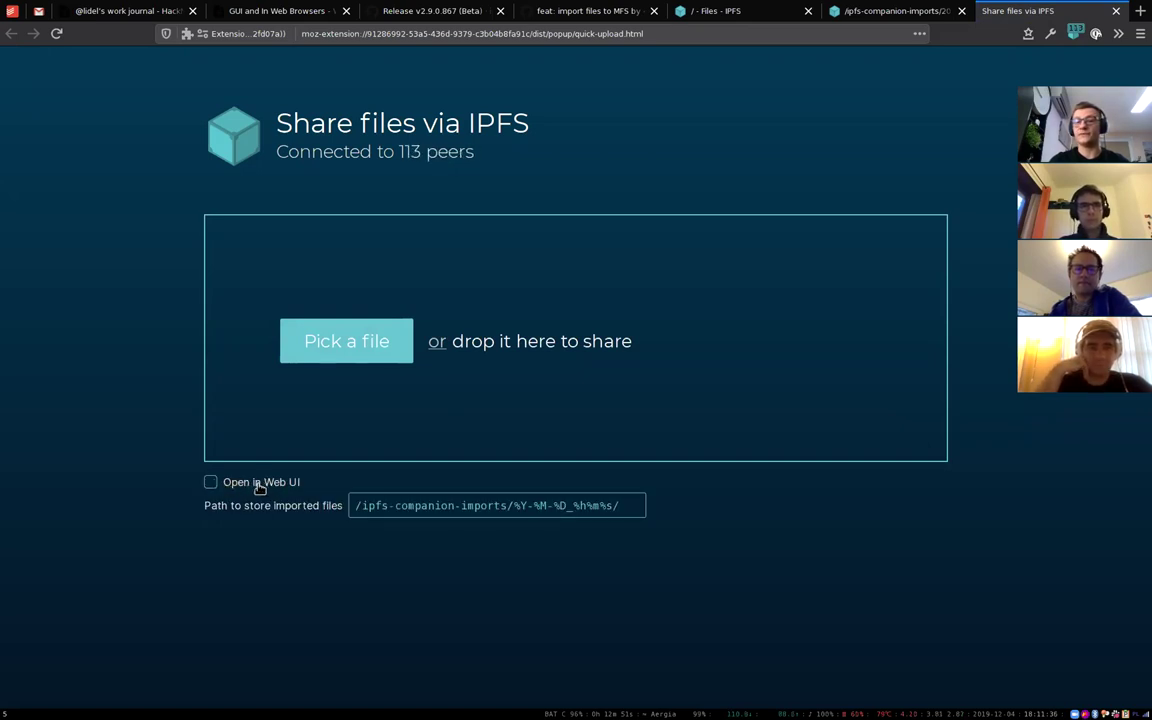
left_click(210, 482)
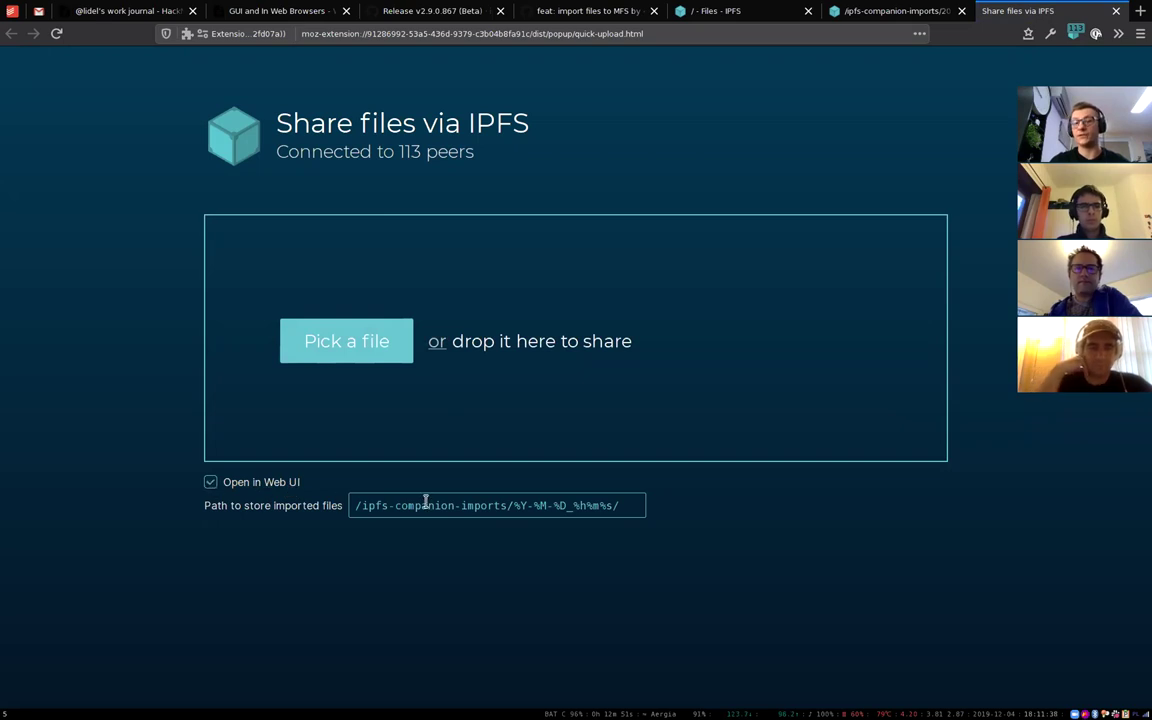
left_click(358, 345)
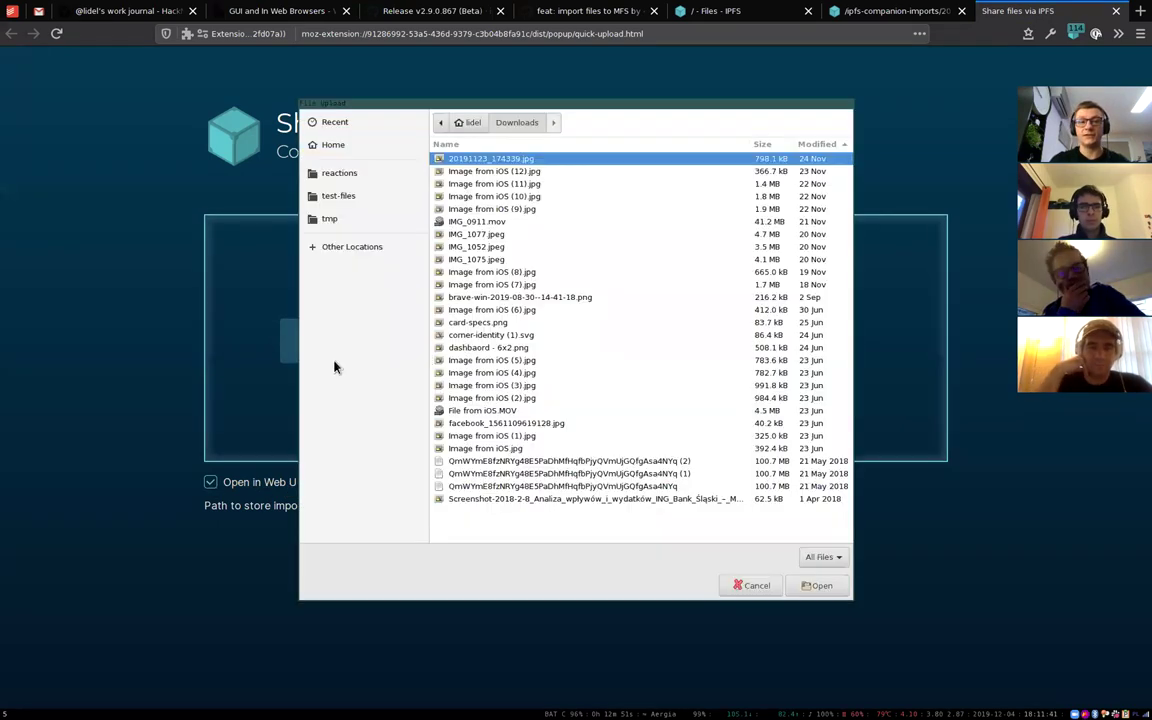
Step: Select kitty_hates_this_reality.jpg from the reactions folder and import it
left_click(340, 173)
left_click(485, 209)
left_click(808, 588)
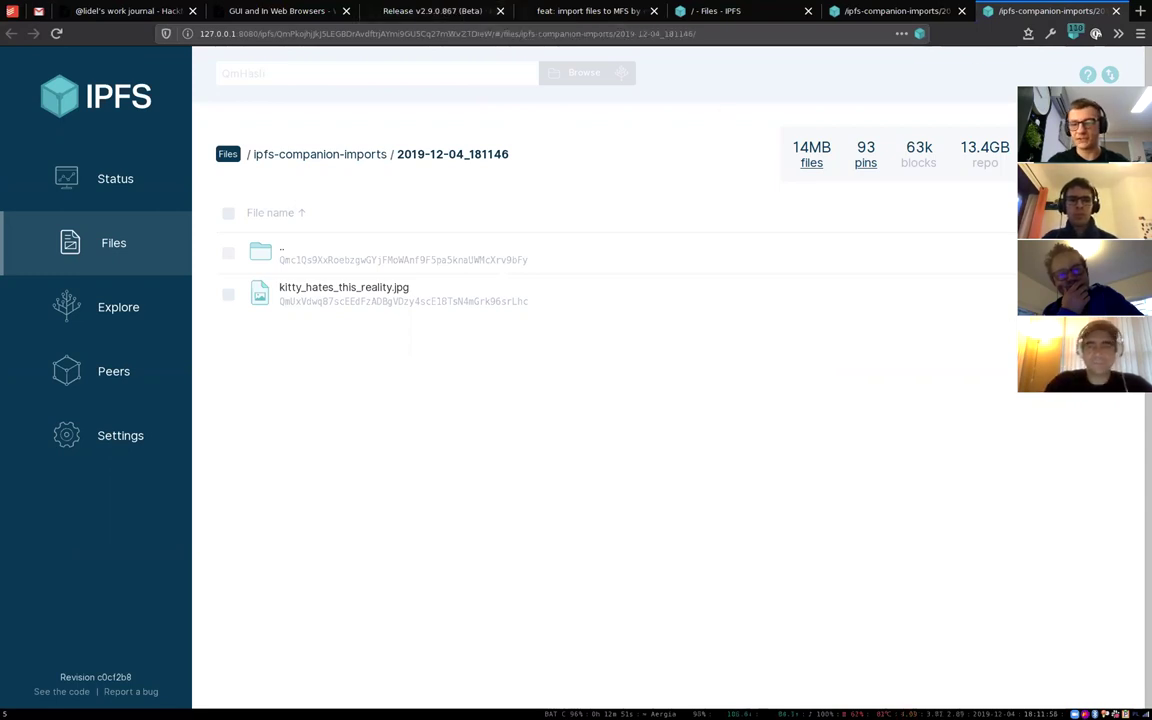
Step: Switch to the v2.9.0.867 release notes and scroll through them
left_click(430, 12)
scroll(613, 381, "down", 2)
scroll(613, 381, "down", 3)
scroll(882, 314, "up", 1)
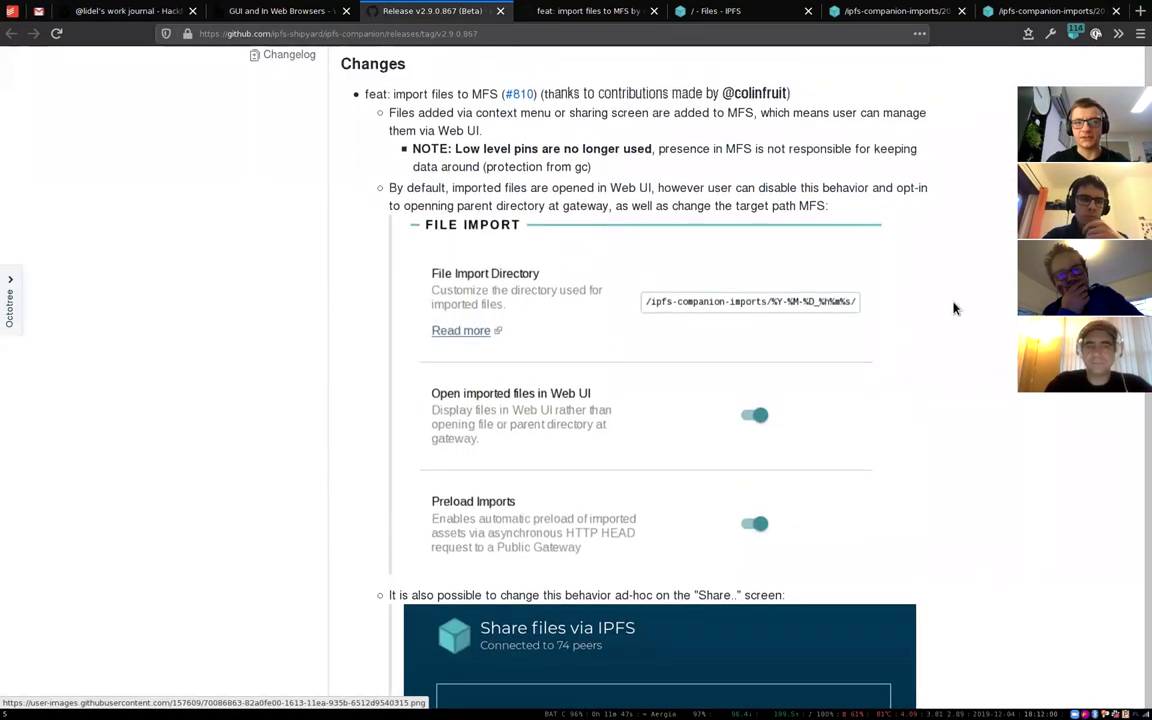
Step: Review the File Import settings in IPFS Companion's preferences, then close the add-ons tab
left_click(1075, 34)
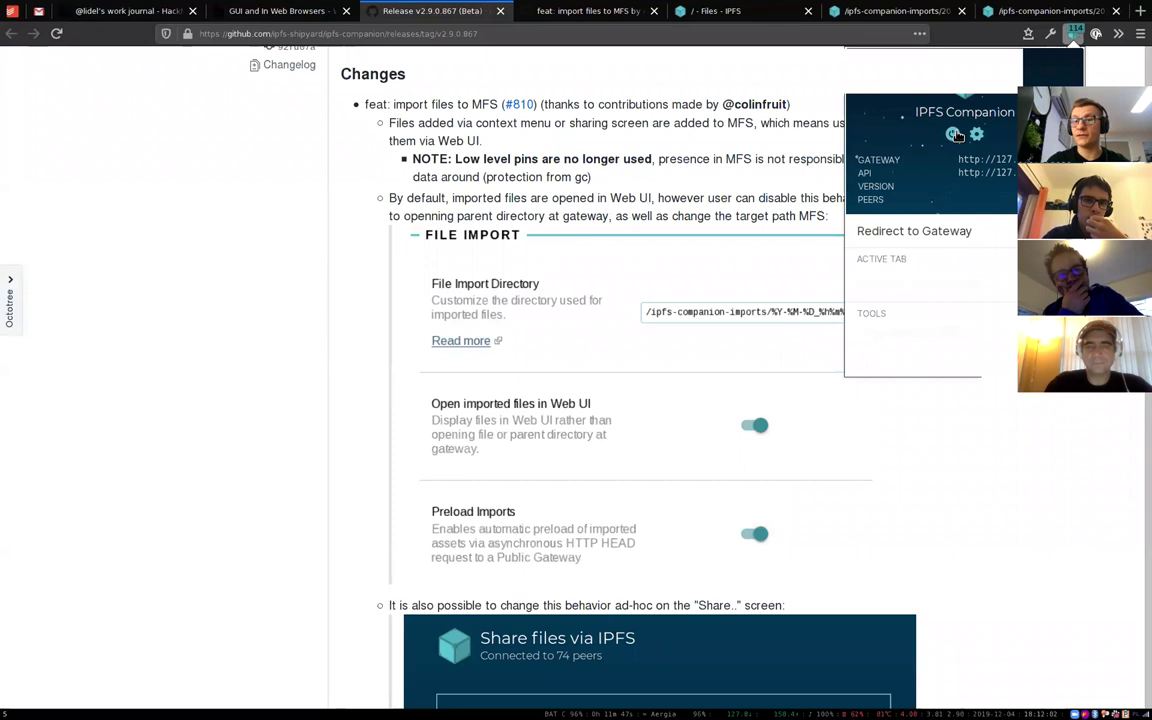
left_click(976, 134)
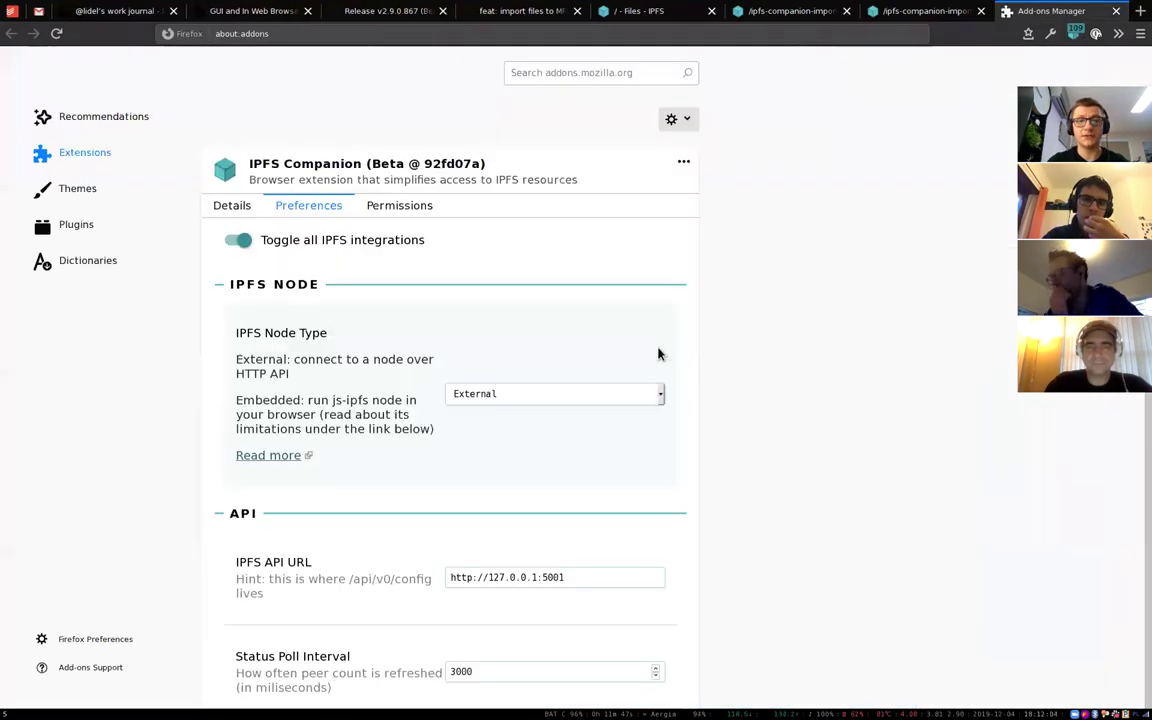
scroll(646, 391, "down", 5)
scroll(373, 391, "down", 10)
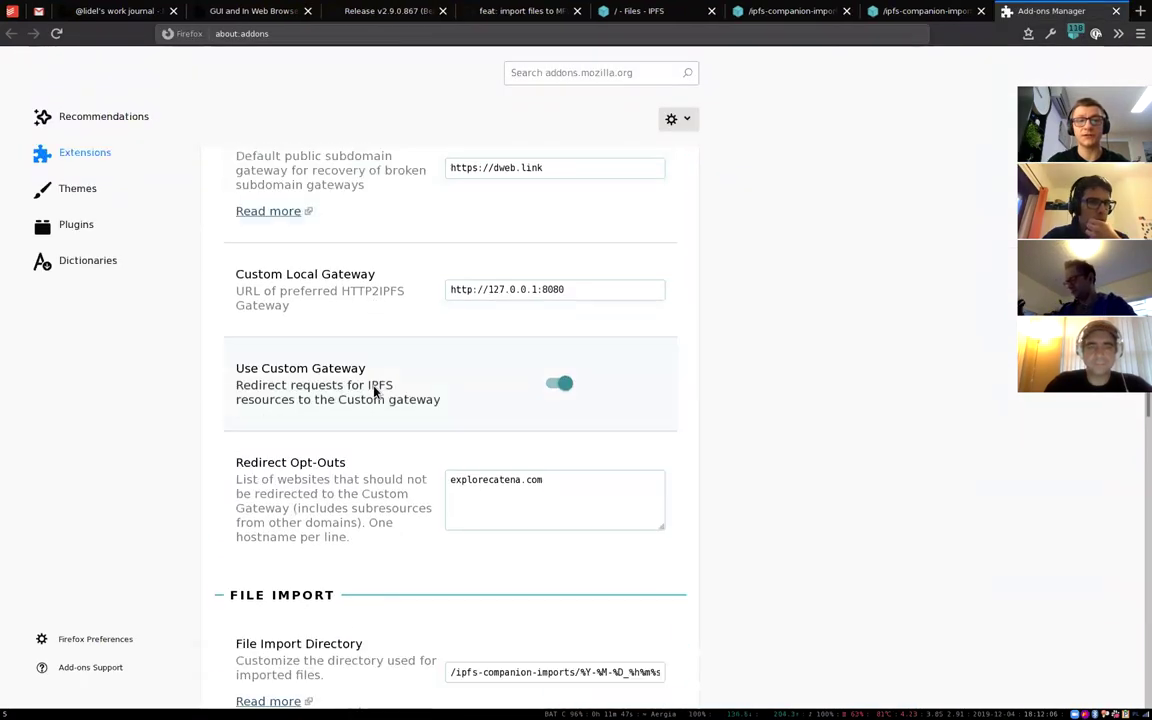
scroll(321, 320, "down", 2)
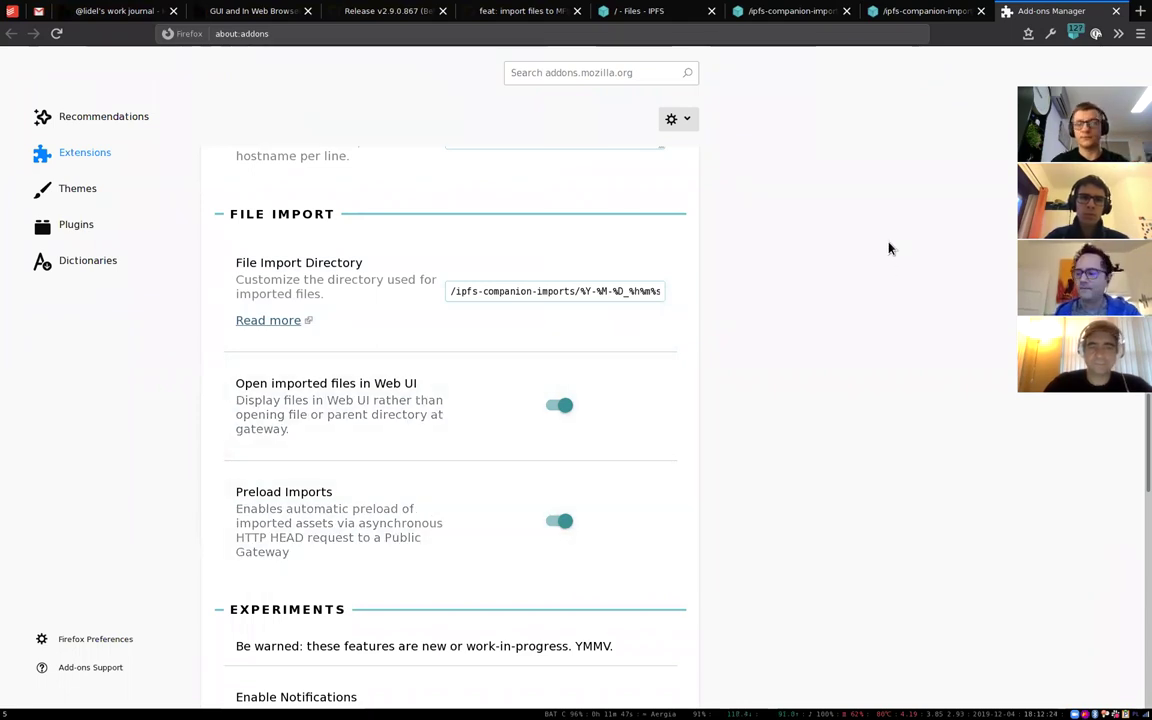
middle_click(1027, 15)
Step: Skim the release notes, then copy avatar.jpg's hash from the Web UI folder view
scroll(777, 476, "down", 4)
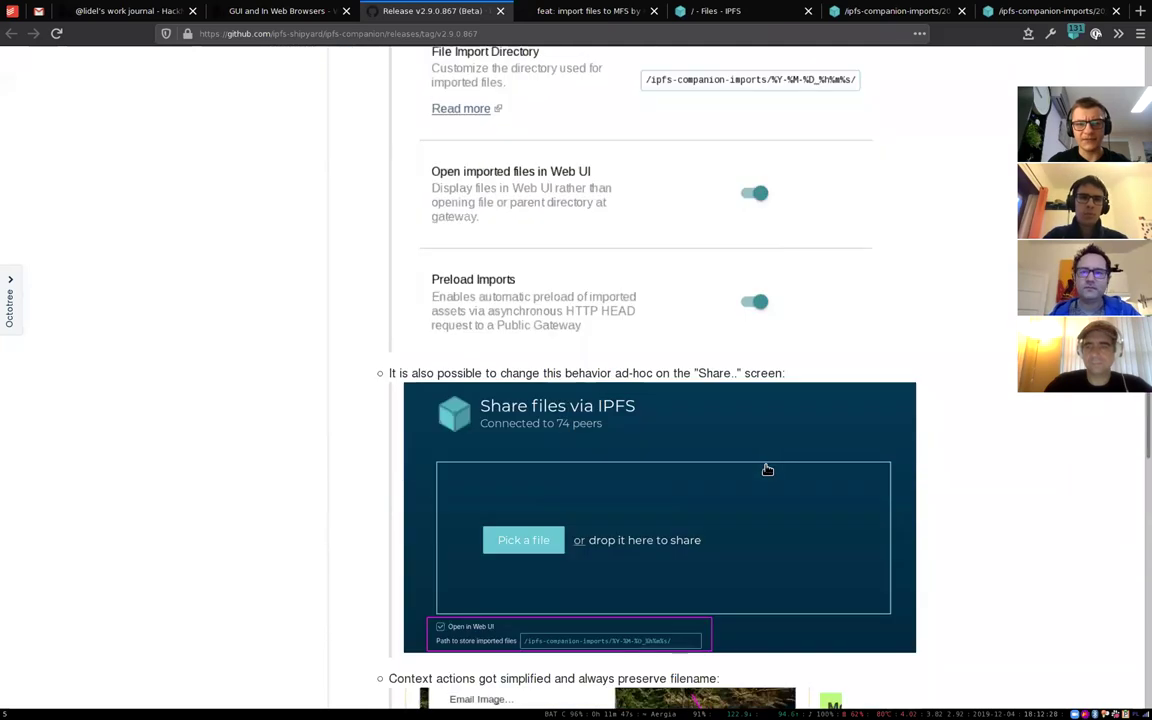
scroll(851, 345, "up", 4)
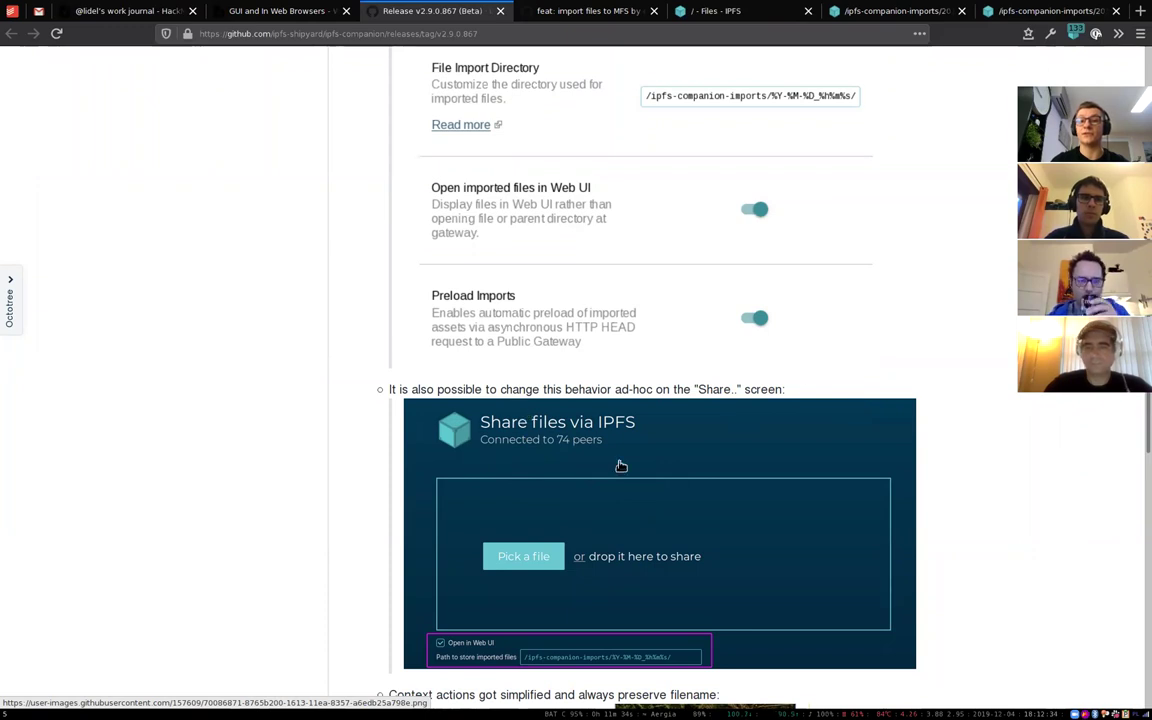
scroll(913, 342, "down", 5)
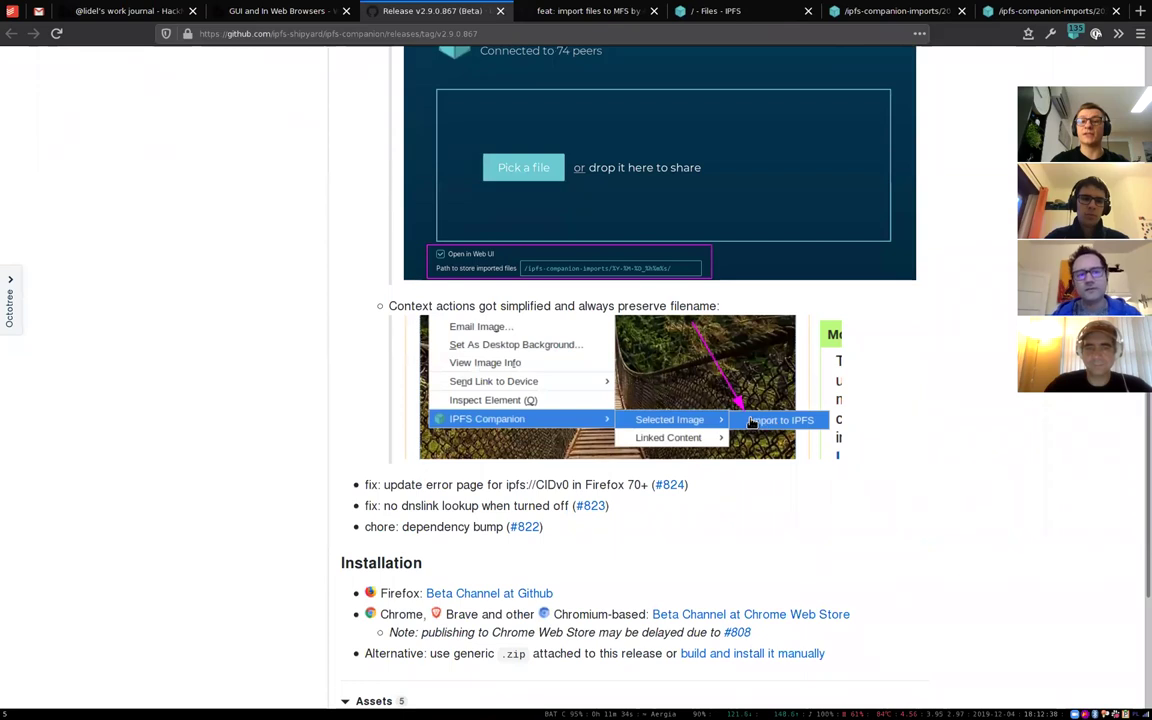
scroll(1001, 173, "up", 3)
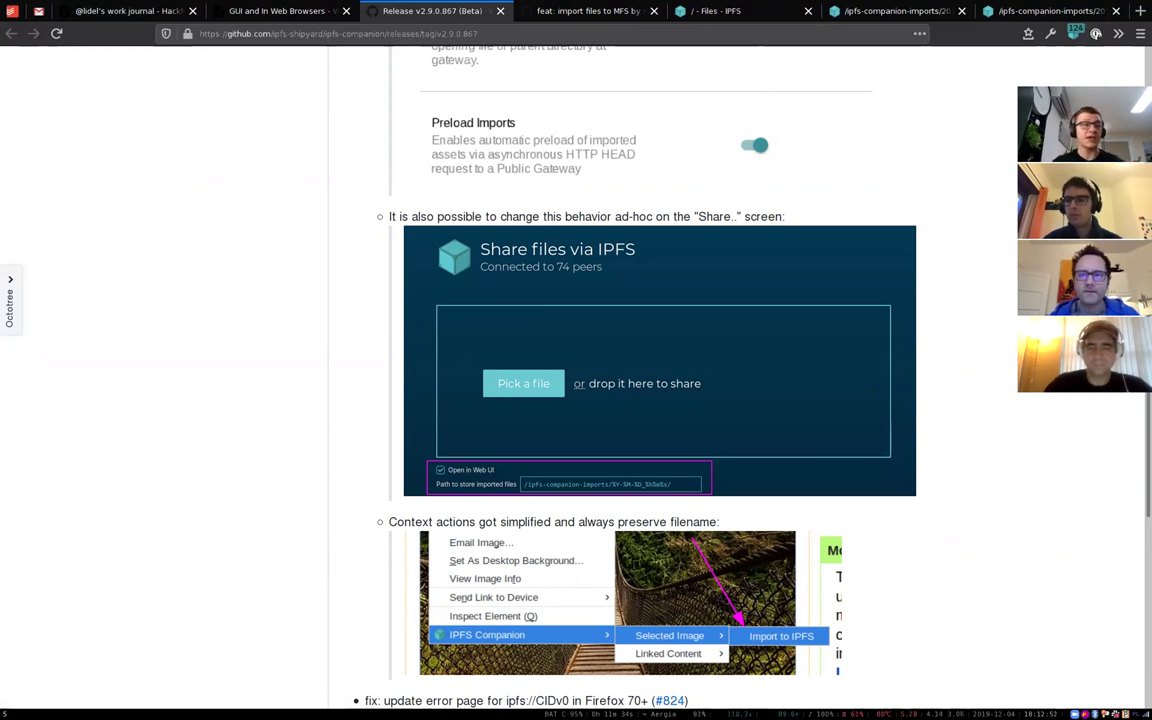
left_click(905, 10)
left_click(1095, 293)
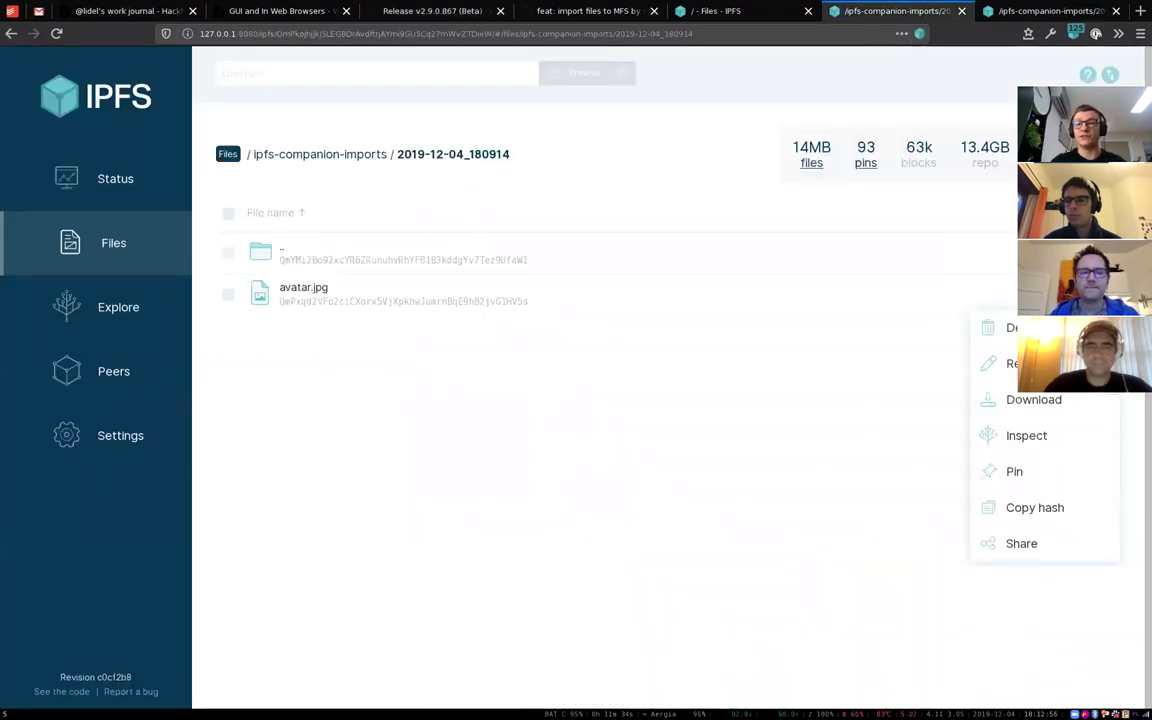
left_click(1047, 510)
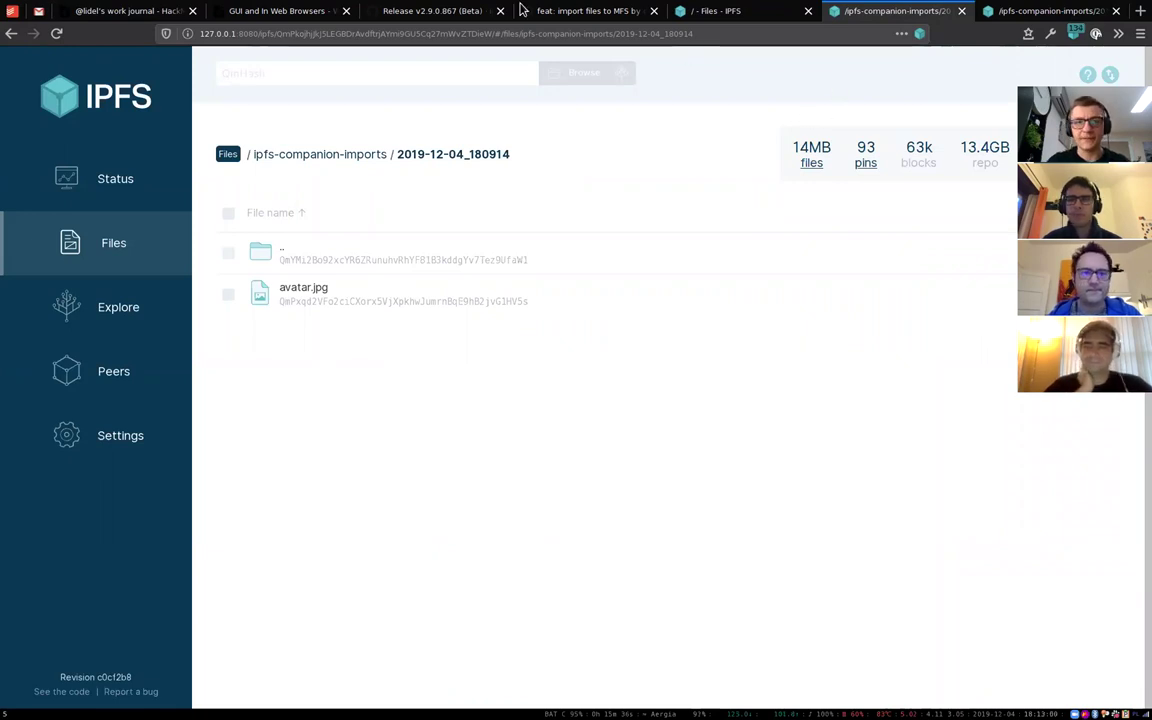
left_click(411, 10)
Step: Scroll through the import-files-to-MFS release notes back to the top
scroll(378, 370, "up", 10)
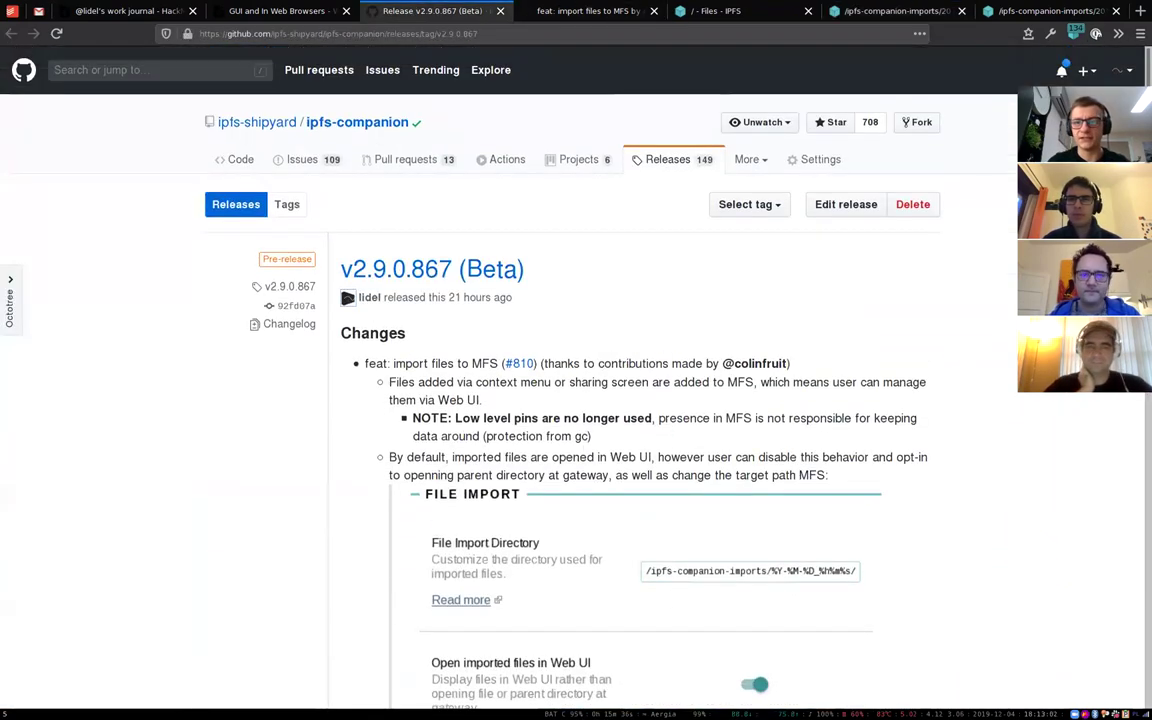
scroll(1137, 626, "down", 10)
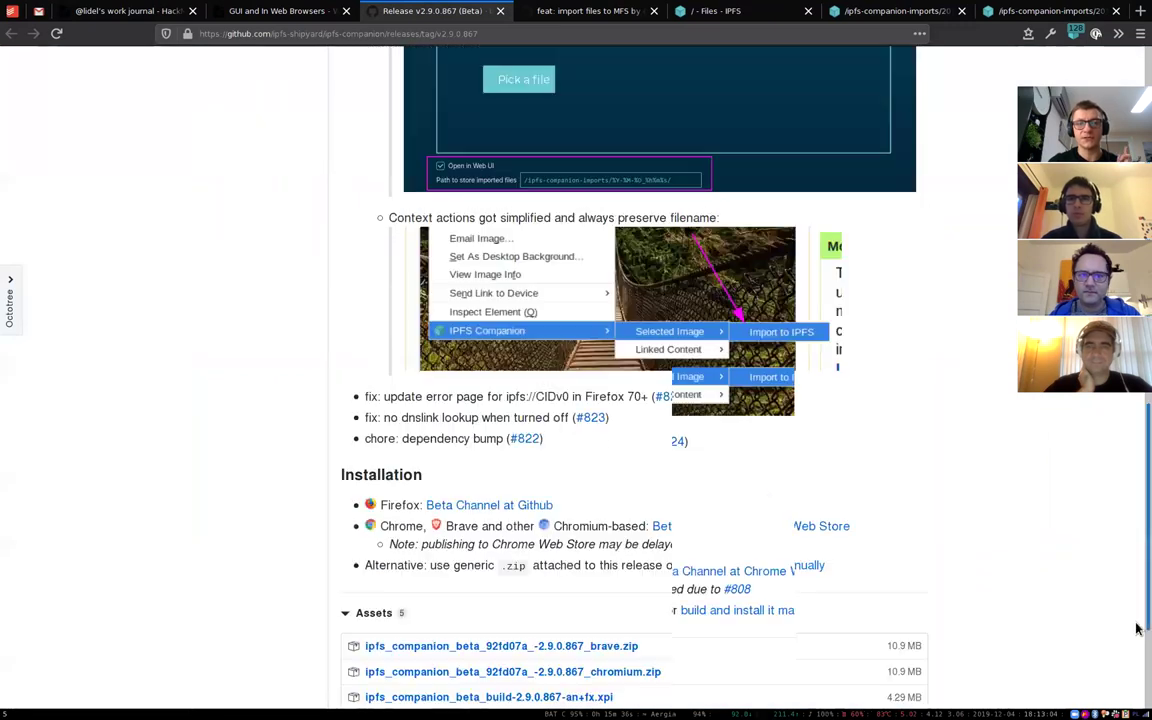
scroll(1137, 609, "up", 2)
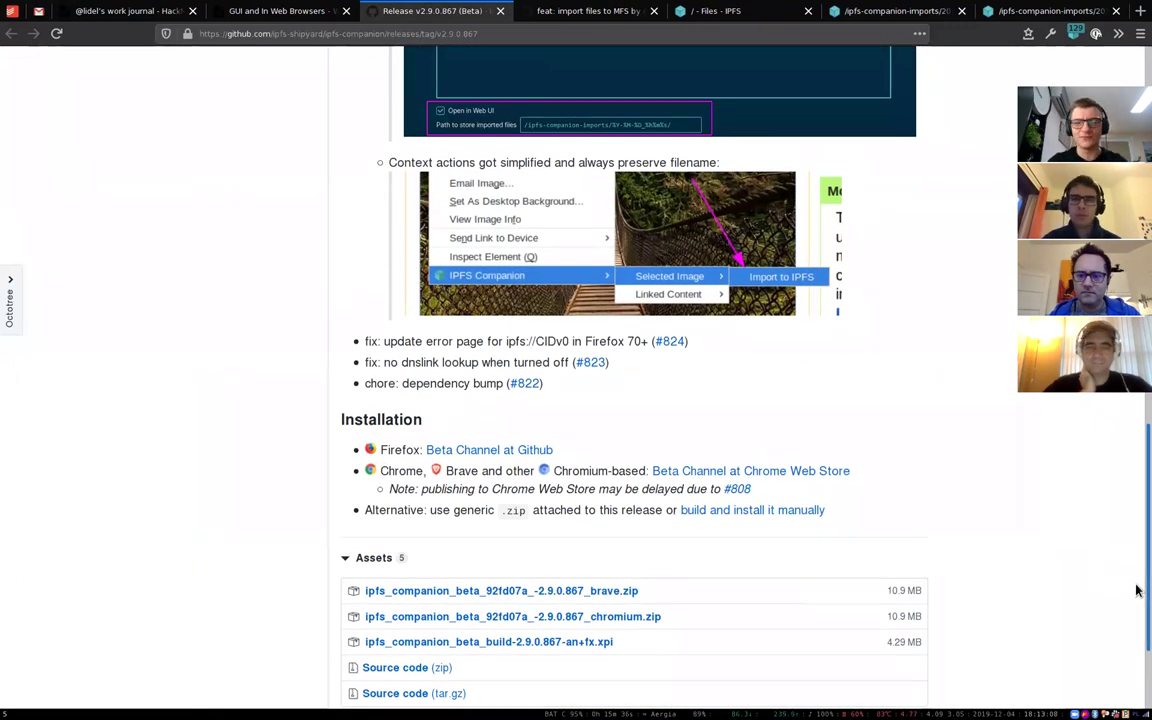
scroll(775, 370, "up", 1)
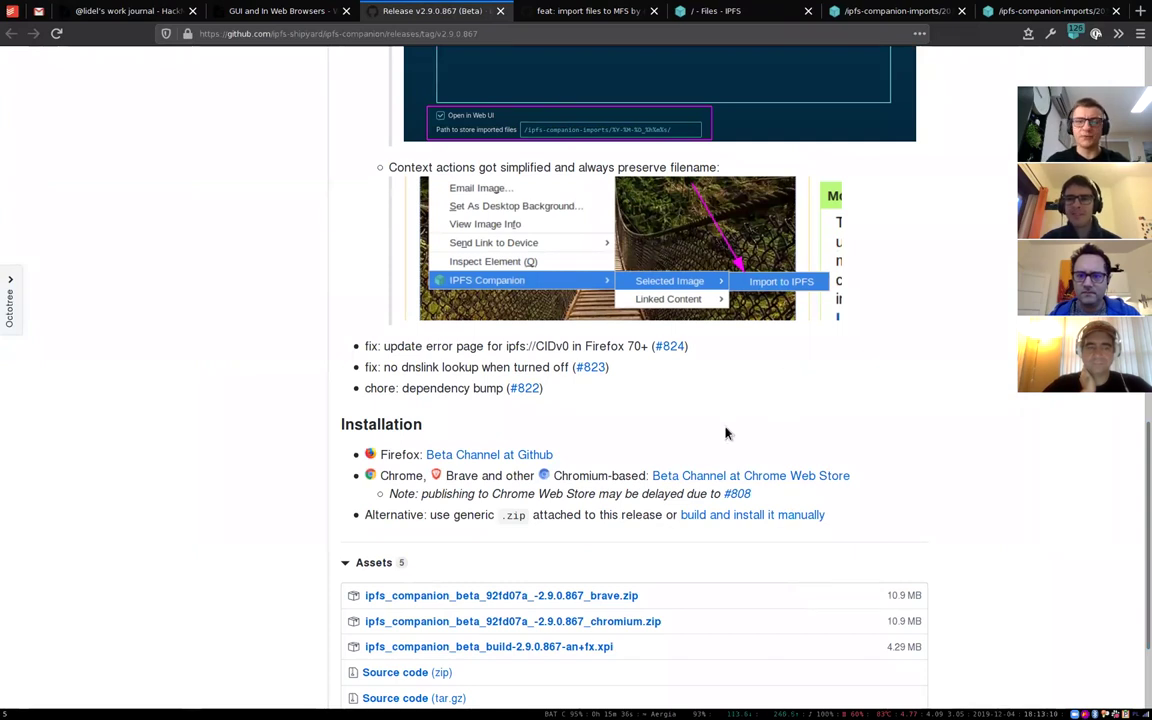
scroll(680, 470, "down", 3)
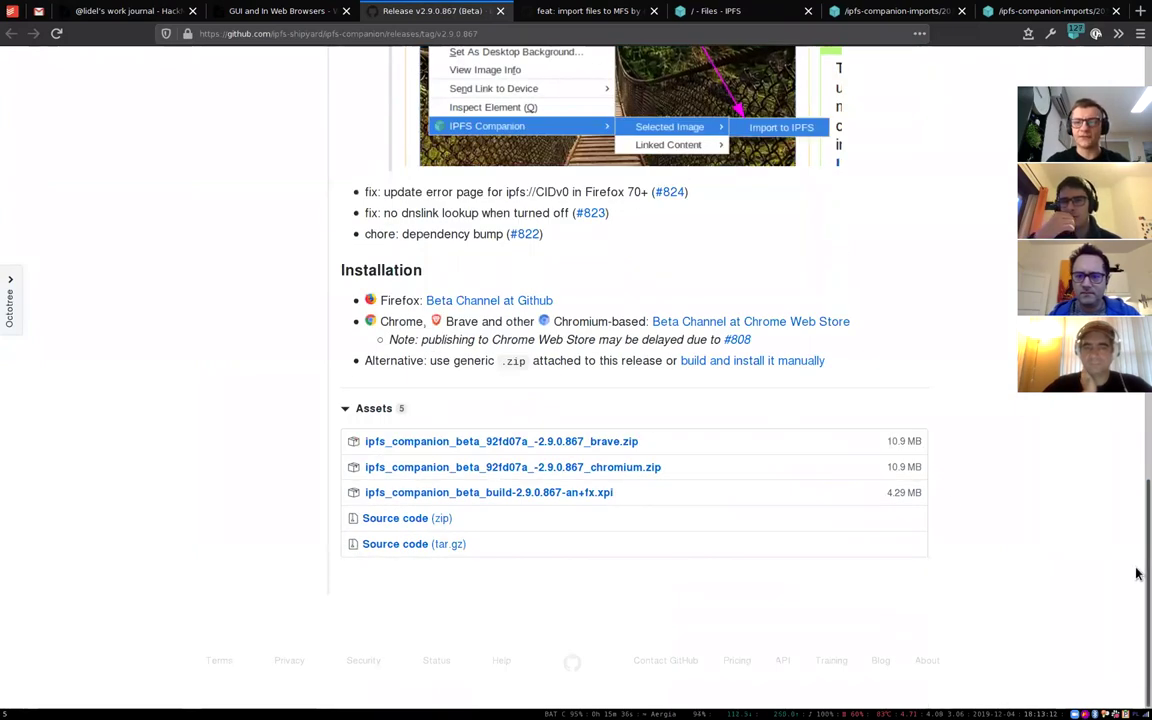
scroll(1134, 540, "up", 3)
scroll(1136, 525, "up", 1)
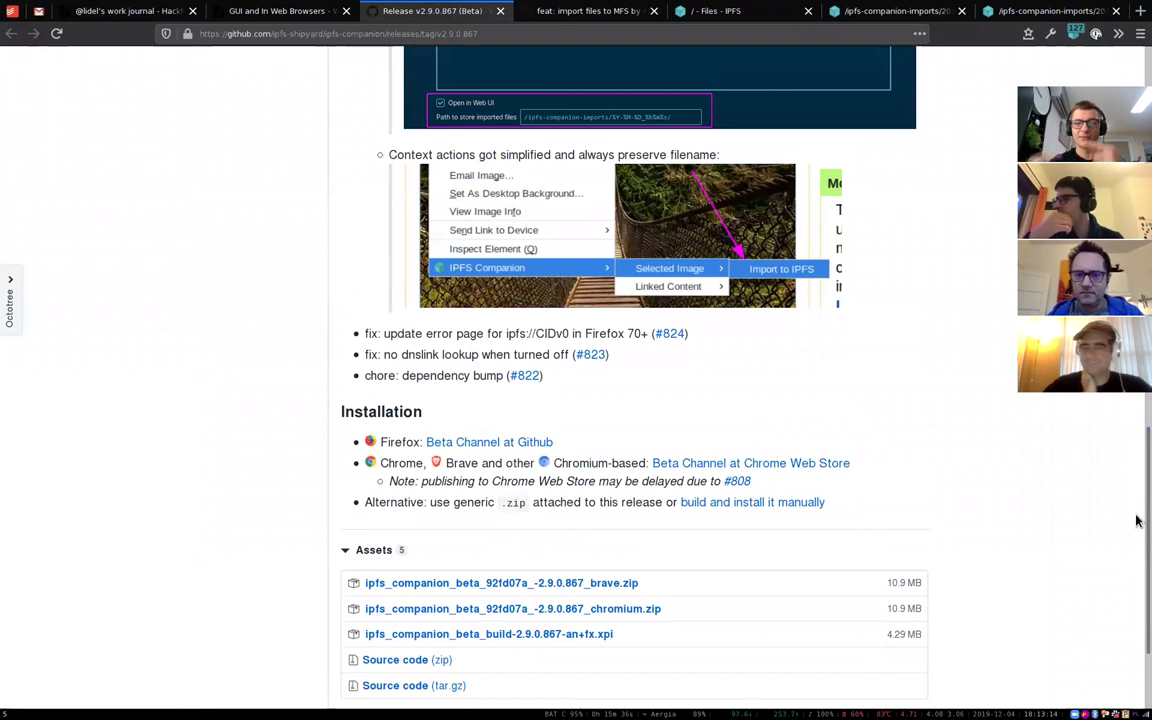
scroll(640, 380, "up", 10)
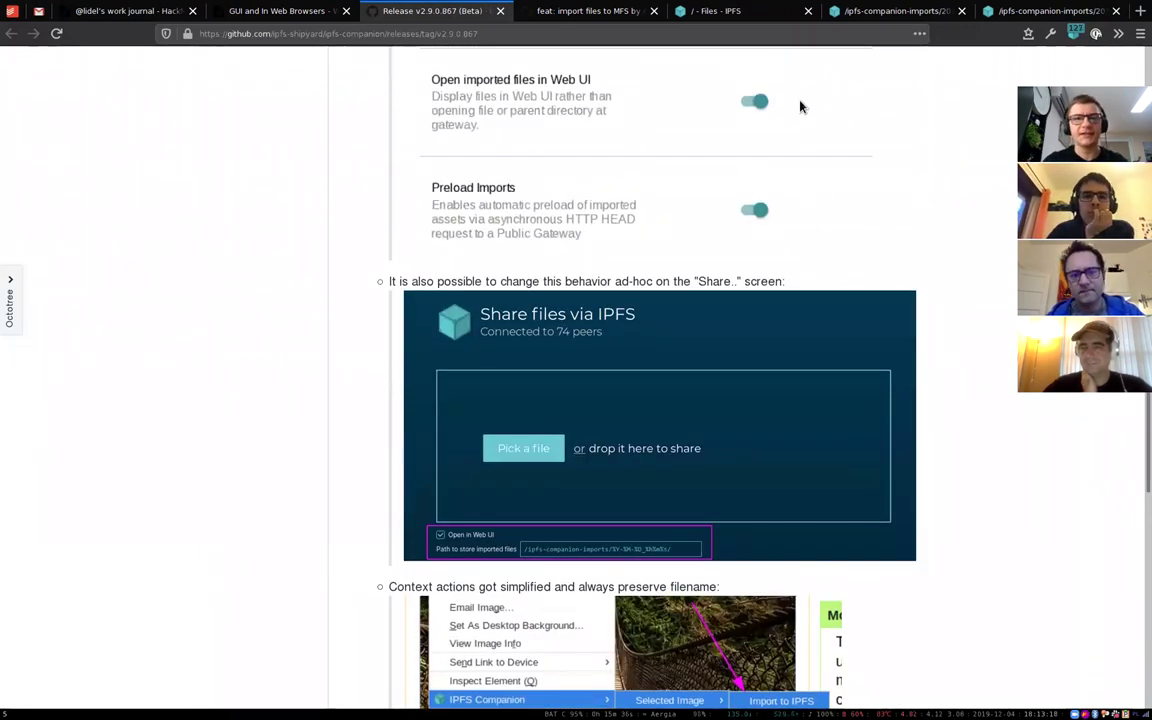
scroll(800, 105, "up", 11)
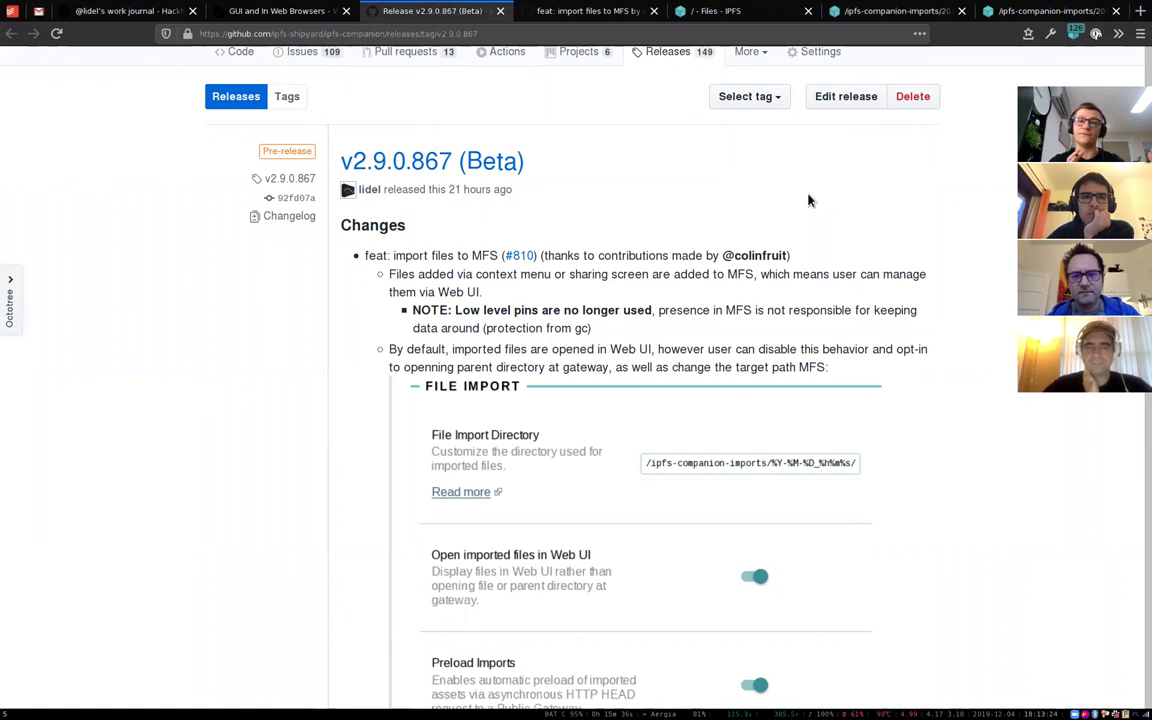
scroll(571, 411, "down", 5)
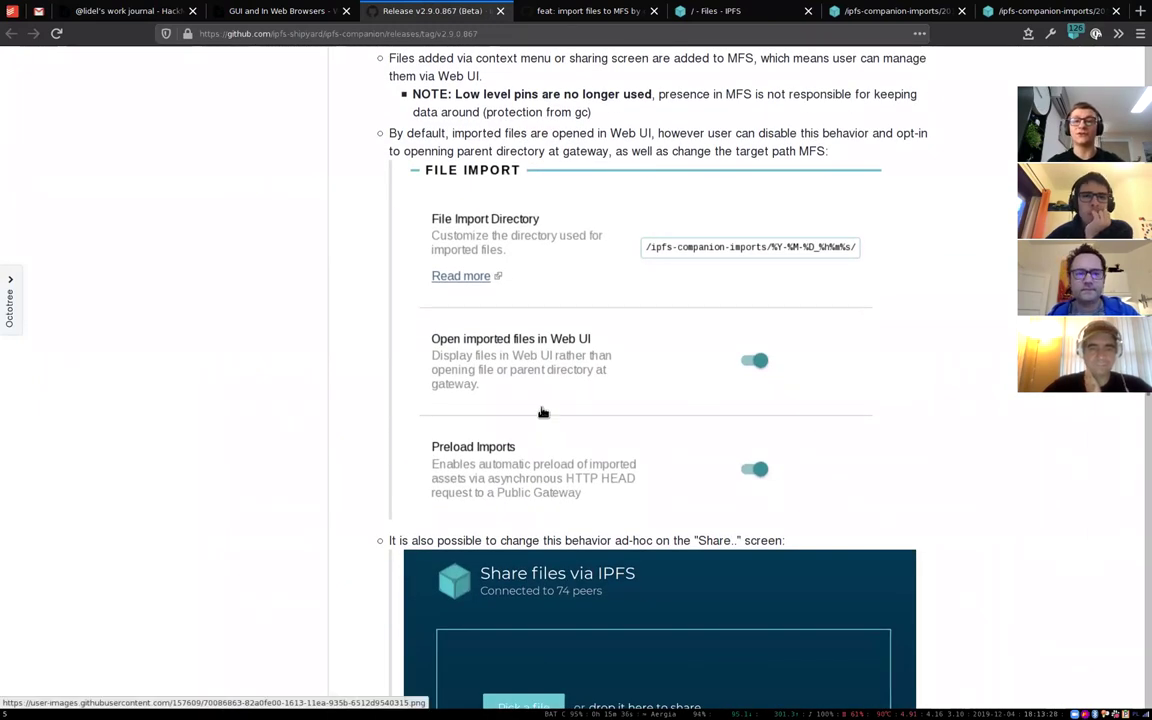
scroll(920, 420, "up", 6)
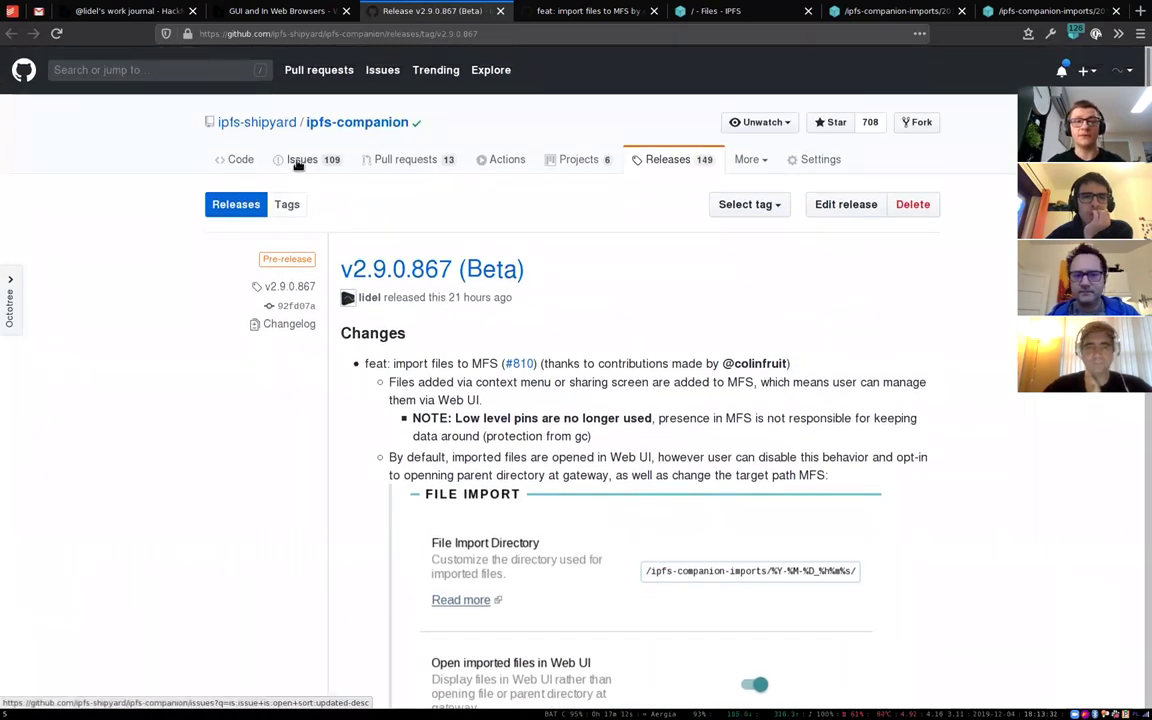
Step: View the ipfs-companion GitHub issues, then return to the Files root showing the ipfs-companion-imports folder
left_click(300, 162)
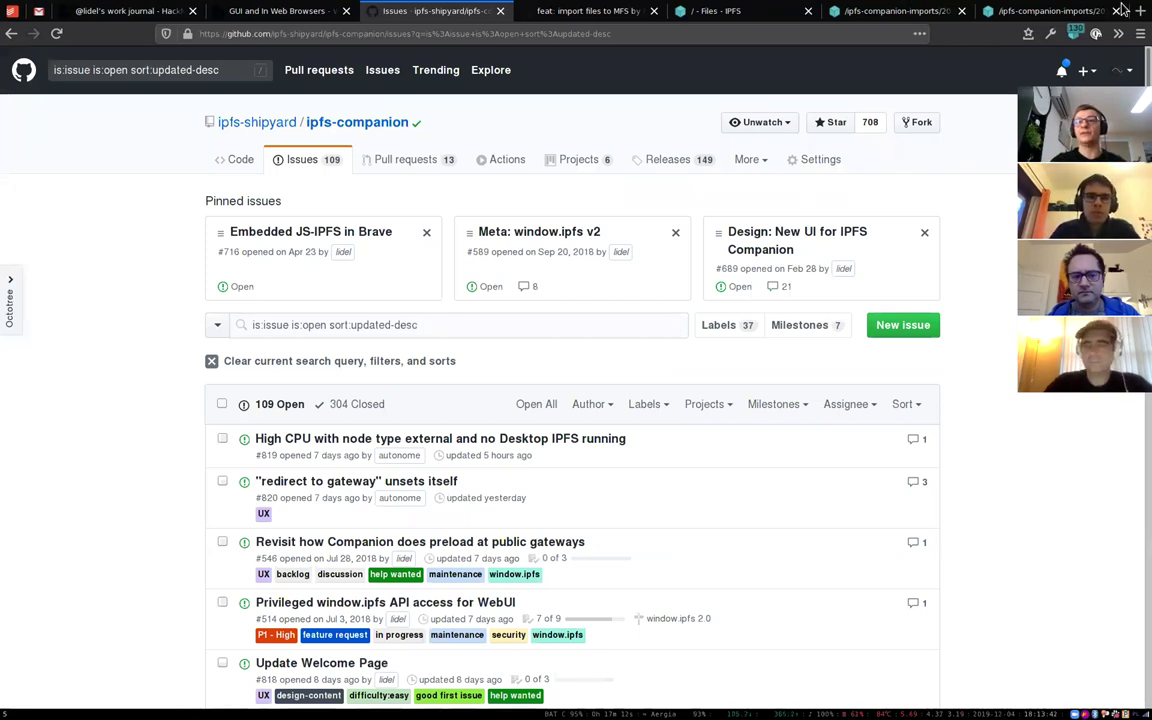
left_click(860, 12)
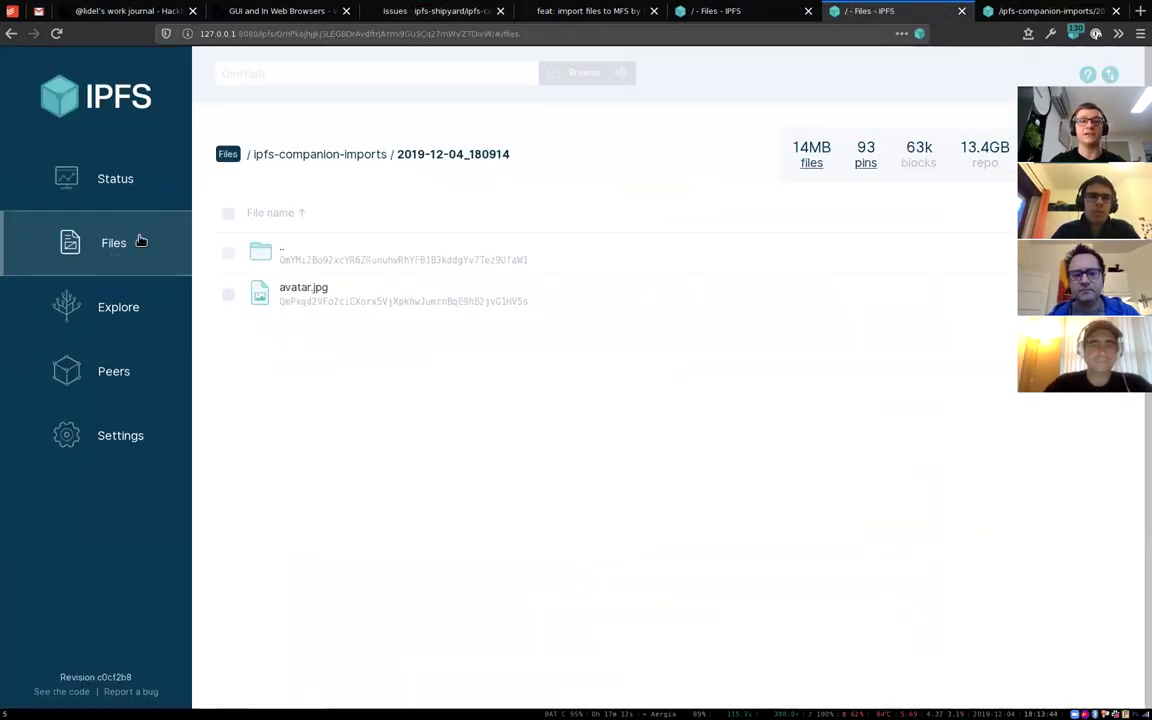
left_click(72, 265)
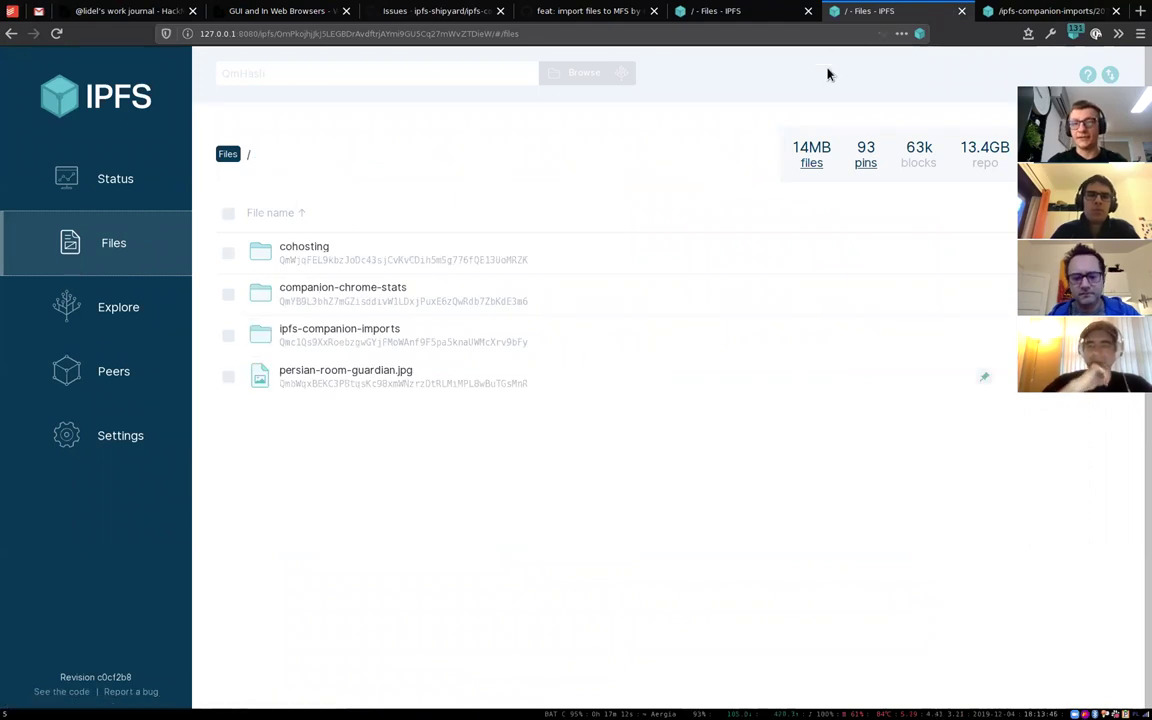